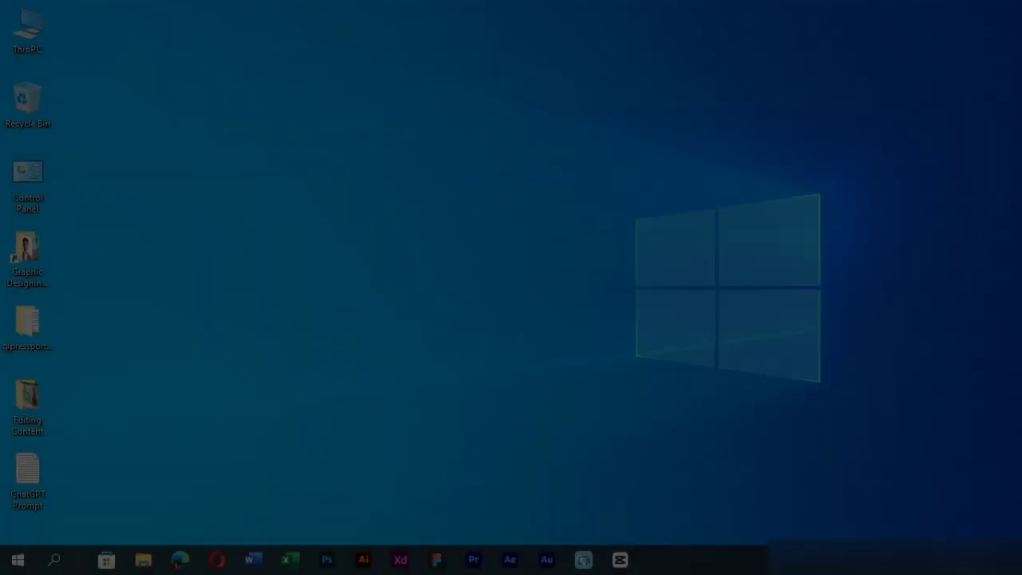
Step: Refresh the desktop twice from its right-click menu
{"action": "right_click", "coordinate": [400, 227]}
{"action": "left_click", "coordinate": [426, 268]}
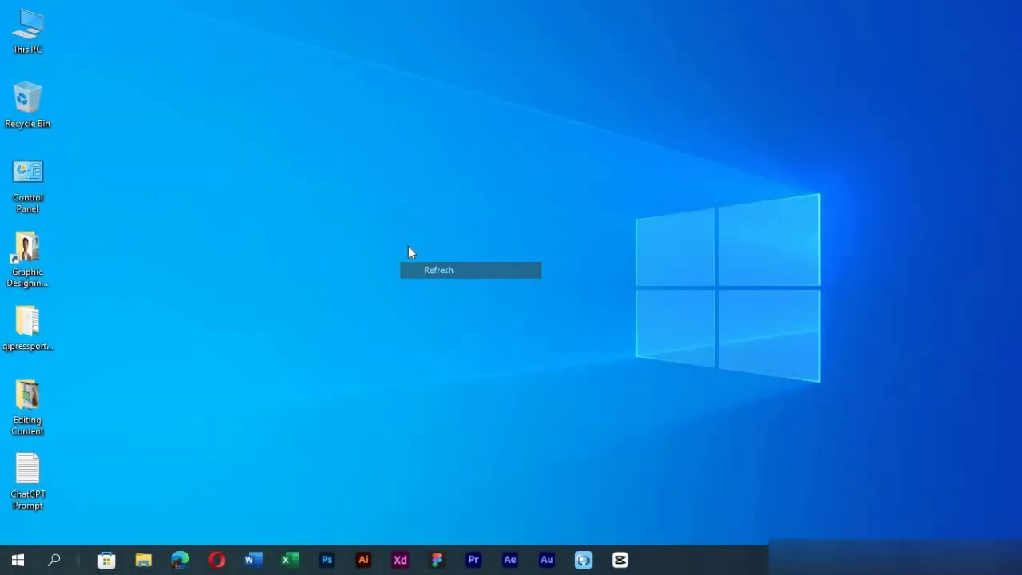
{"action": "right_click", "coordinate": [408, 244]}
{"action": "left_click", "coordinate": [480, 287]}
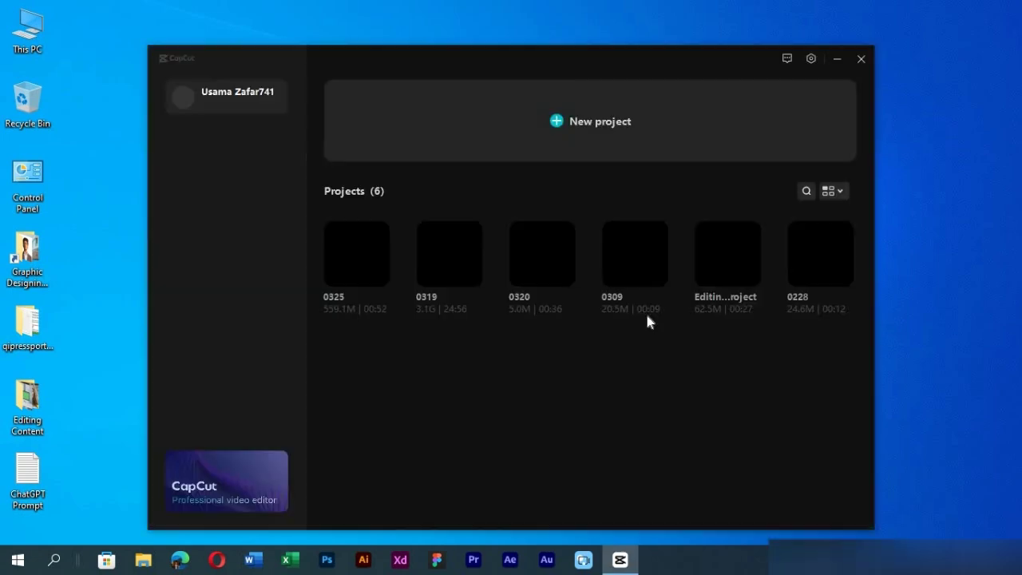
Step: Start a new project, import pexels-taryn-elliott-5309381.mp4, place it on the timeline and play it
{"action": "left_click", "coordinate": [566, 121]}
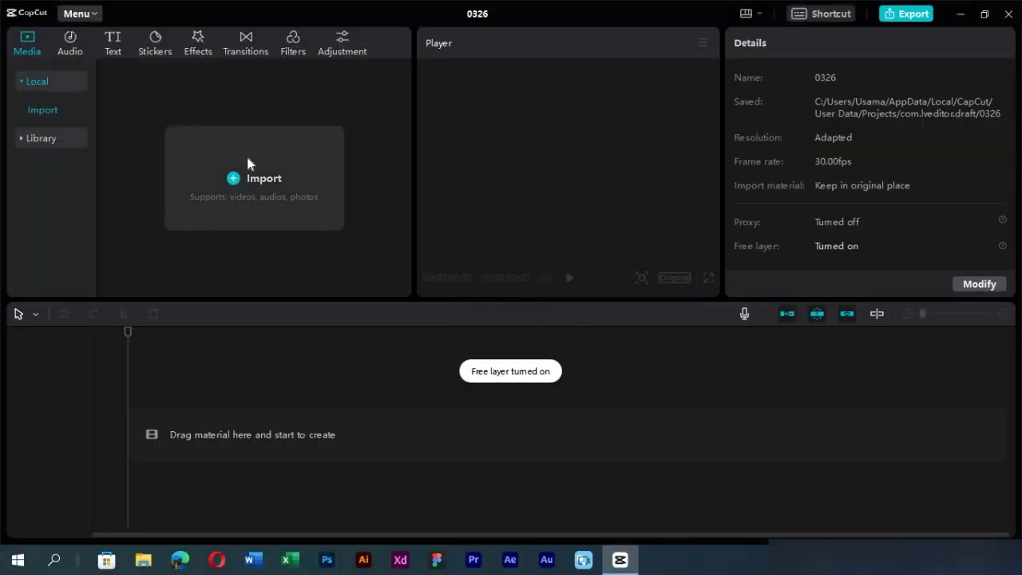
{"action": "left_click", "coordinate": [247, 163]}
{"action": "double_click", "coordinate": [528, 204]}
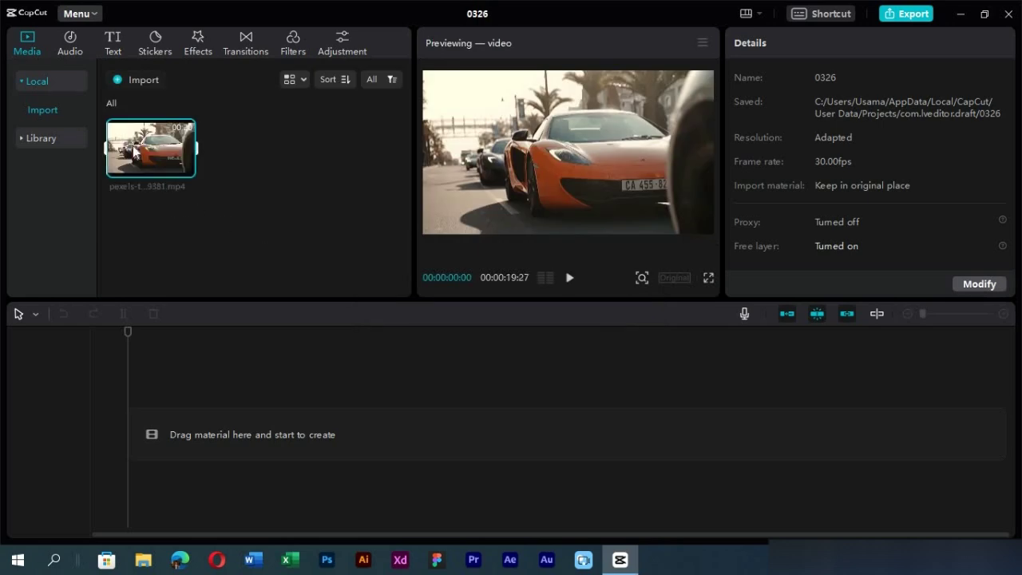
{"action": "left_click_drag", "start_coordinate": [134, 152], "coordinate": [132, 424]}
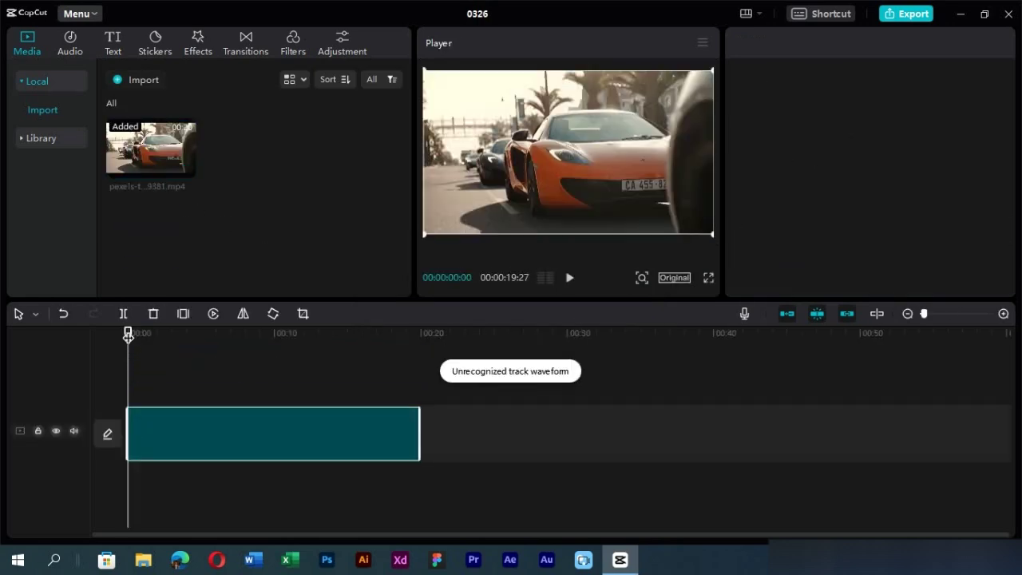
{"action": "key", "text": "space"}
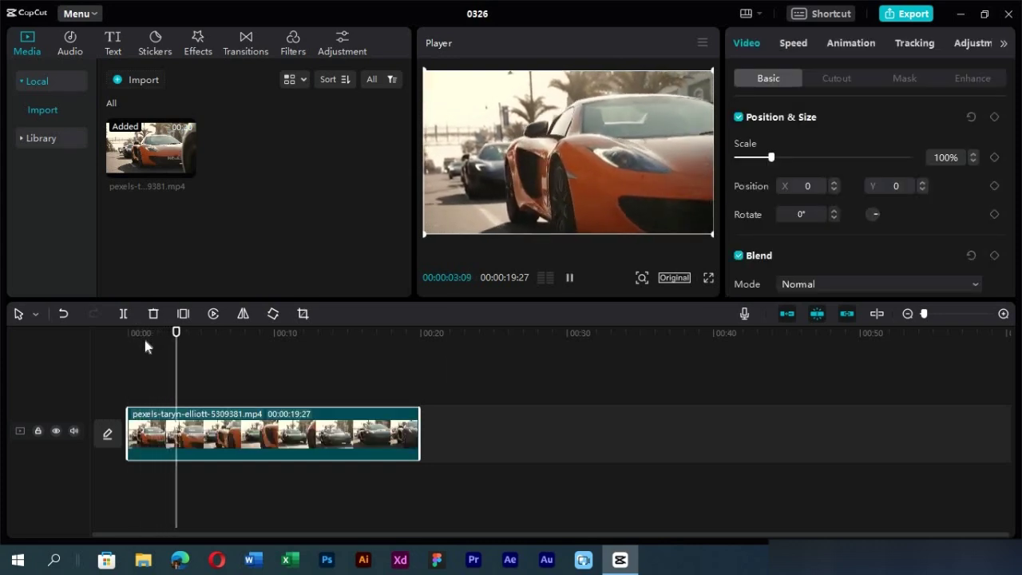
Step: Scrub through the car clip and return the playhead to its start
{"action": "left_click", "coordinate": [239, 334]}
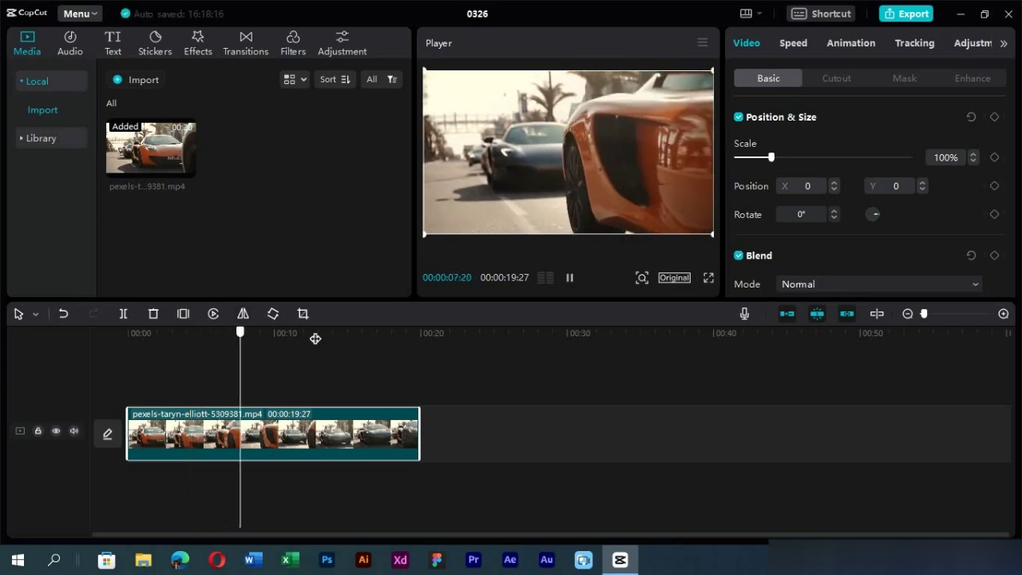
{"action": "left_click", "coordinate": [376, 336]}
{"action": "left_click_drag", "start_coordinate": [347, 336], "coordinate": [106, 334]}
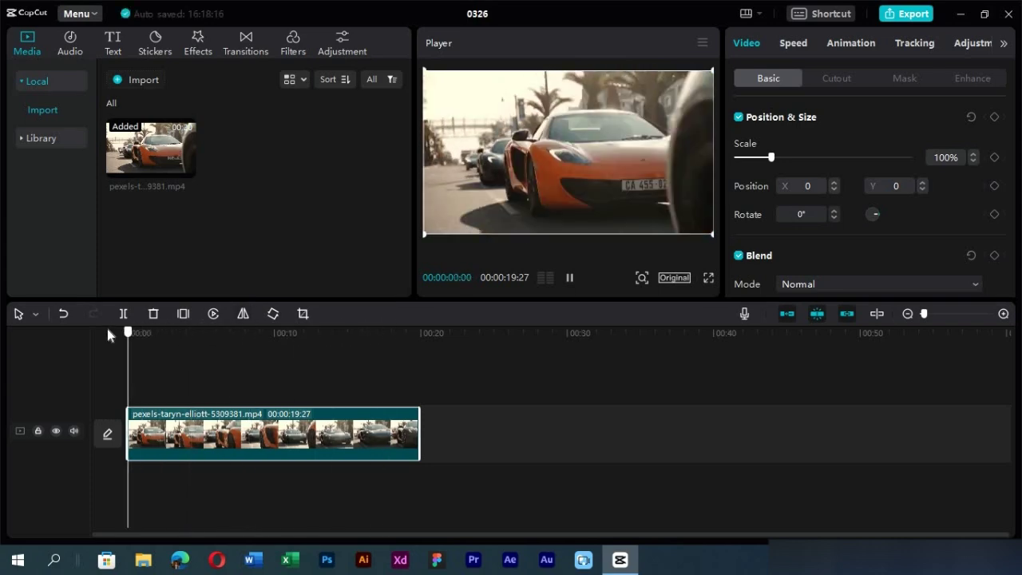
Step: Preview the Montage speed-curve preset on the clip, then undo it back to 1.00x
{"action": "left_click", "coordinate": [793, 45]}
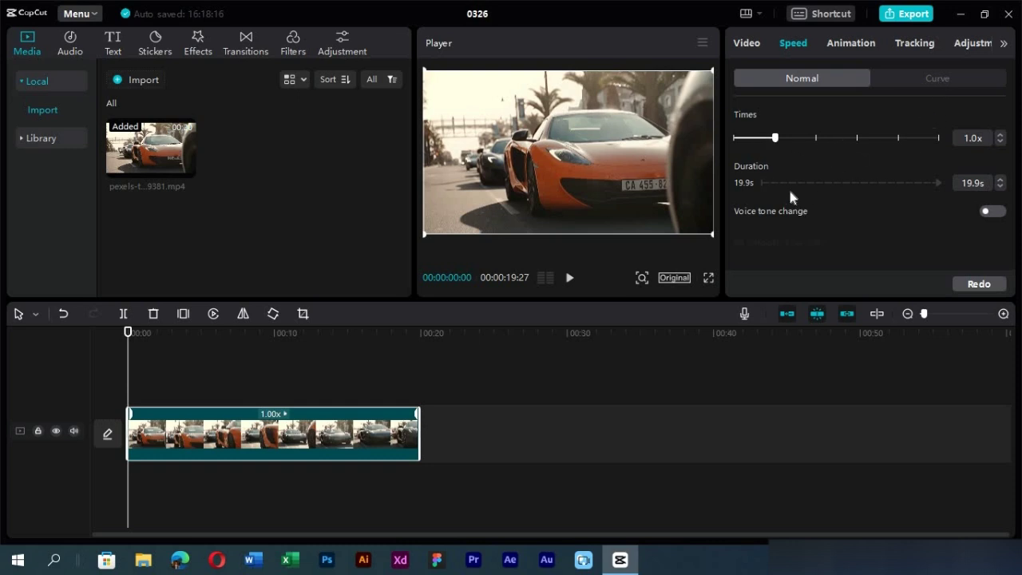
{"action": "left_click", "coordinate": [936, 83]}
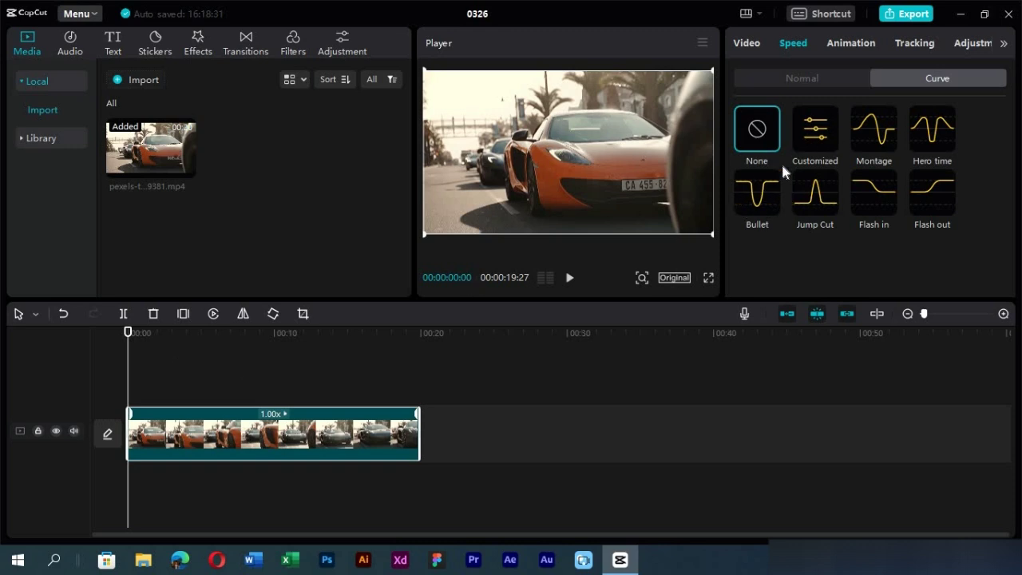
{"action": "left_click", "coordinate": [877, 132]}
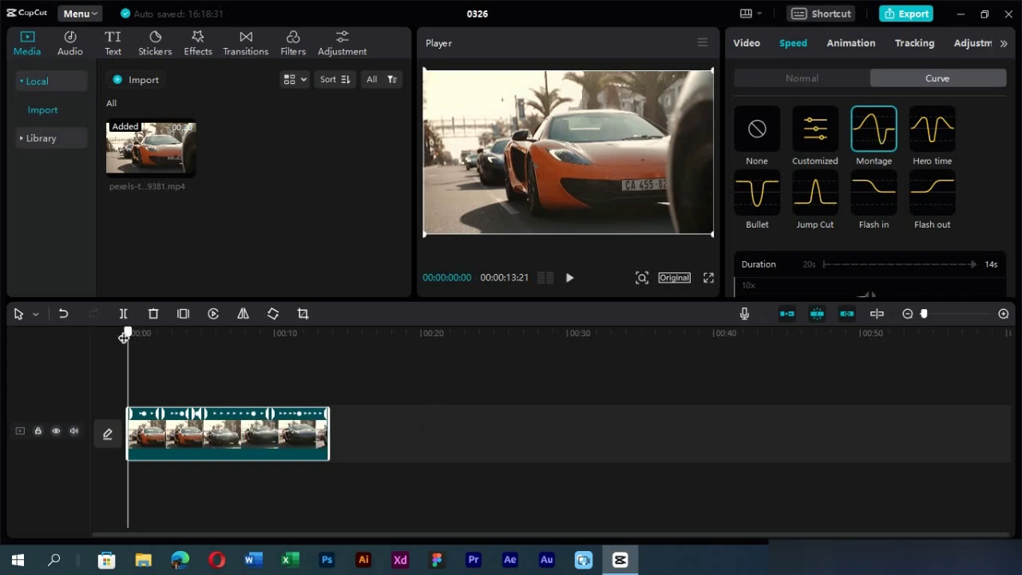
{"action": "key", "text": "space"}
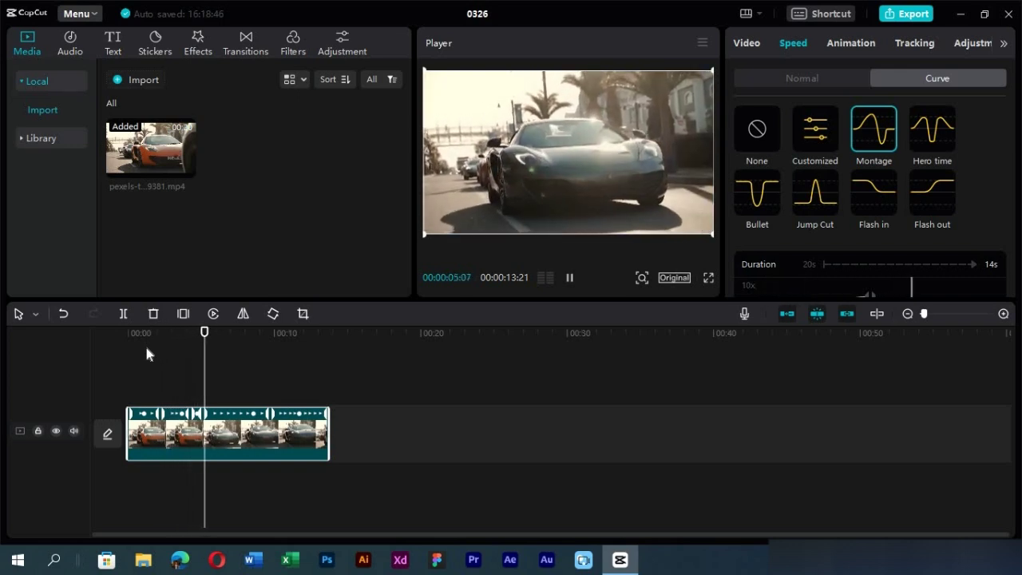
{"action": "scroll", "coordinate": [952, 263], "scroll_direction": "down", "scroll_amount": 3}
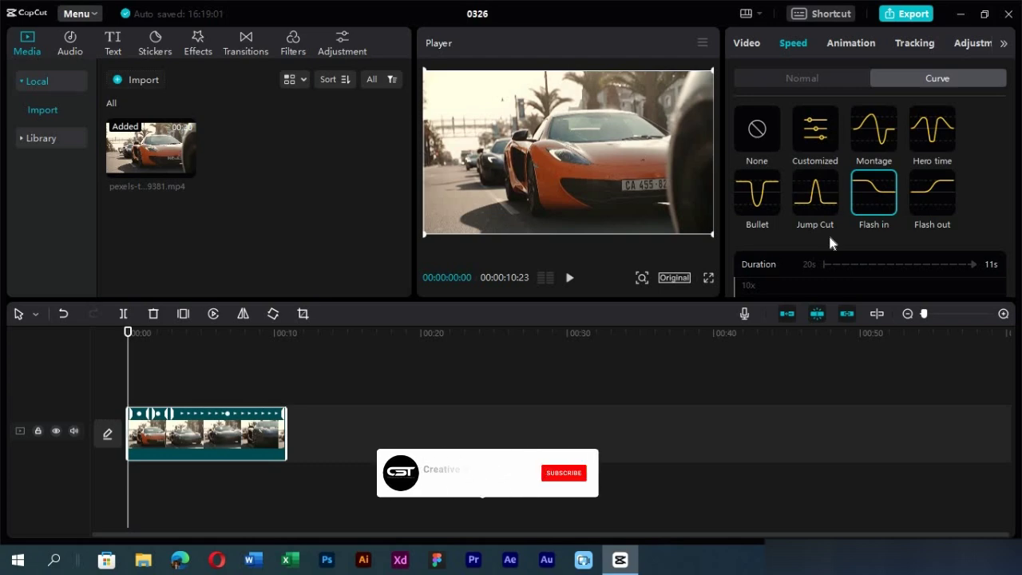
{"action": "key", "text": "ctrl+z"}
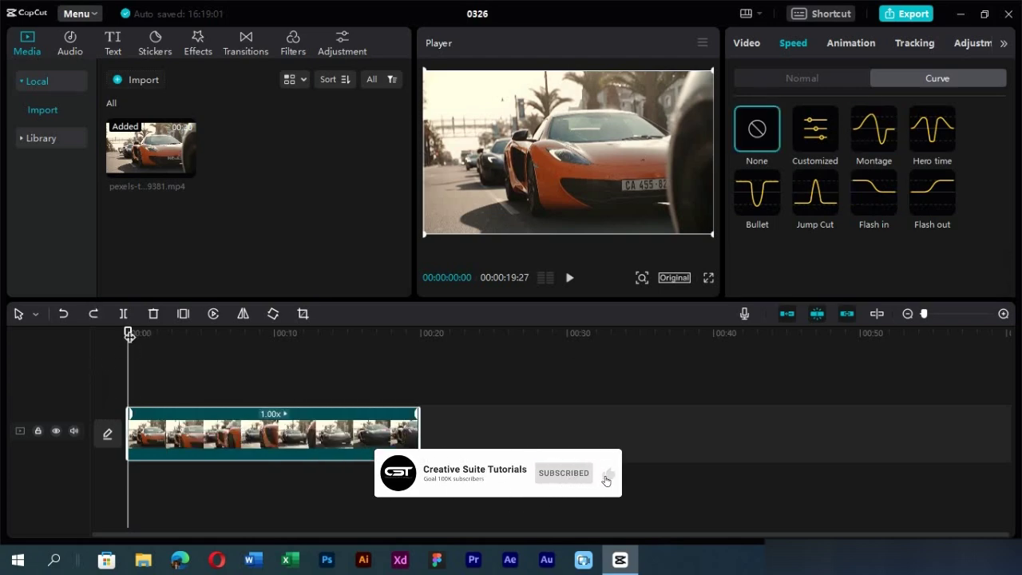
Step: Split the clip at 00:00:03:25 and apply the Montage speed curve to the first section
{"action": "left_click_drag", "start_coordinate": [151, 335], "coordinate": [184, 335]}
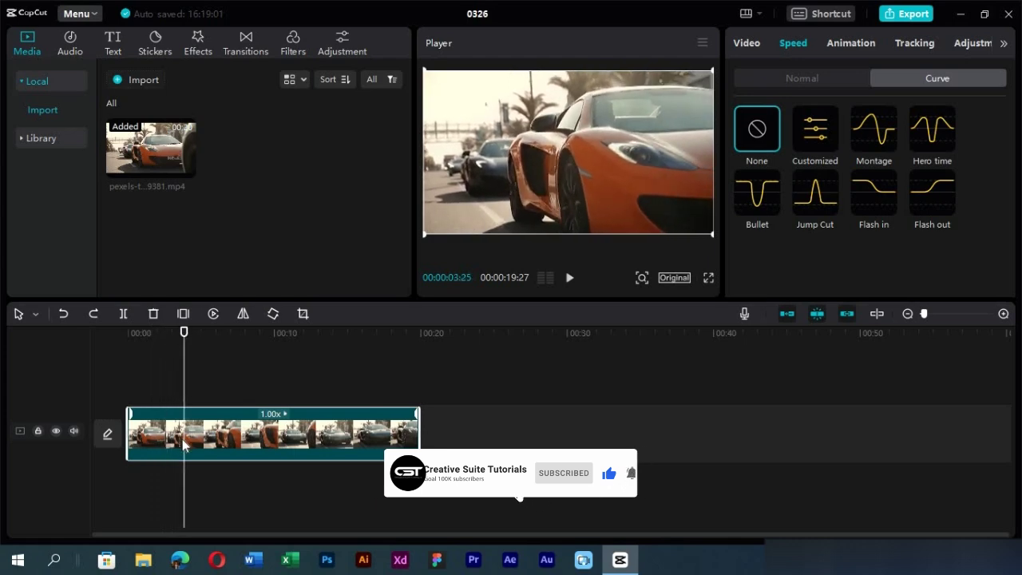
{"action": "key", "text": "ctrl+b"}
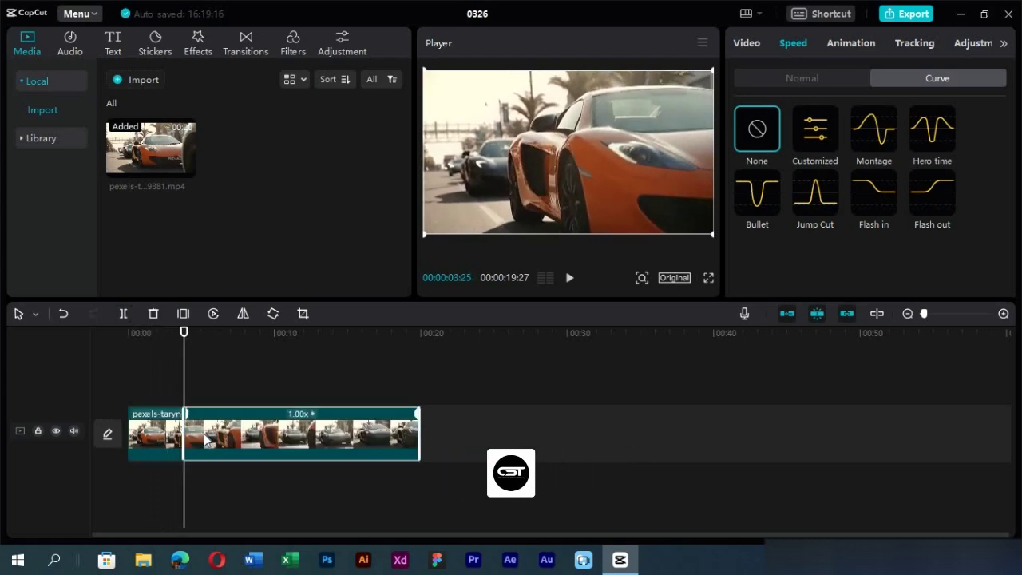
{"action": "left_click", "coordinate": [151, 434]}
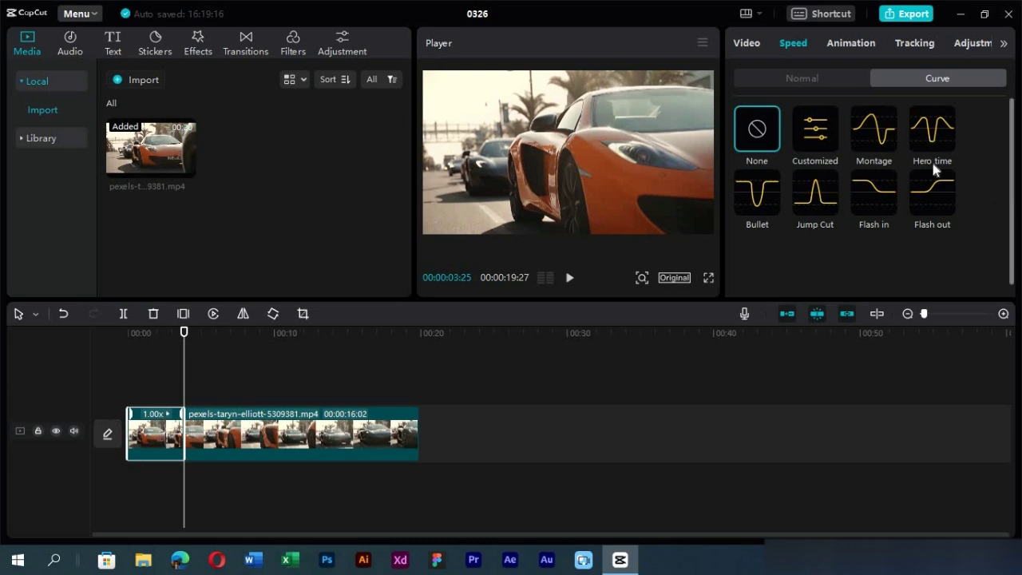
{"action": "left_click", "coordinate": [885, 136]}
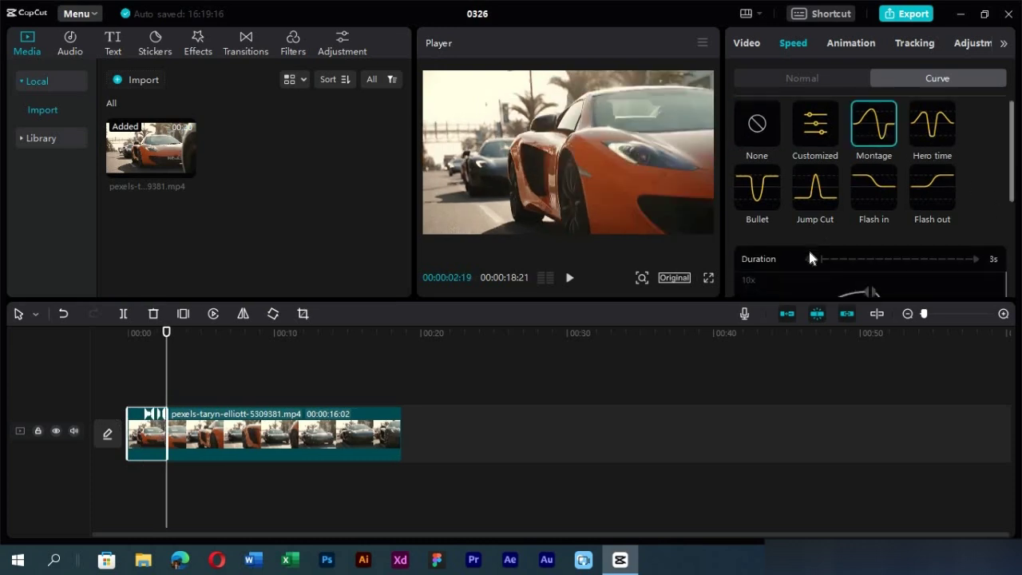
{"action": "scroll", "coordinate": [809, 247], "scroll_direction": "down", "scroll_amount": 3}
{"action": "scroll", "coordinate": [734, 176], "scroll_direction": "up", "scroll_amount": 1}
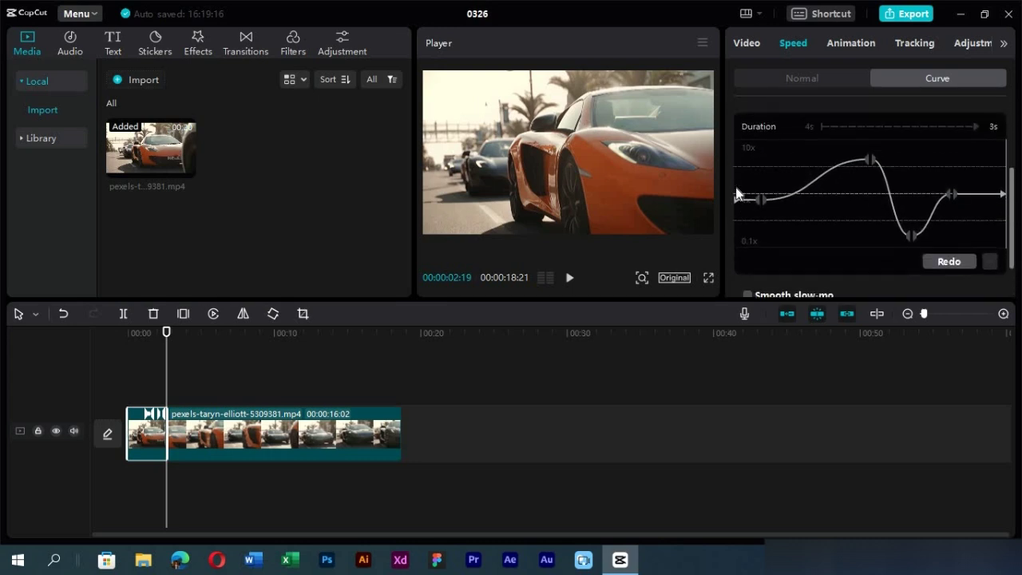
{"action": "left_click", "coordinate": [737, 190]}
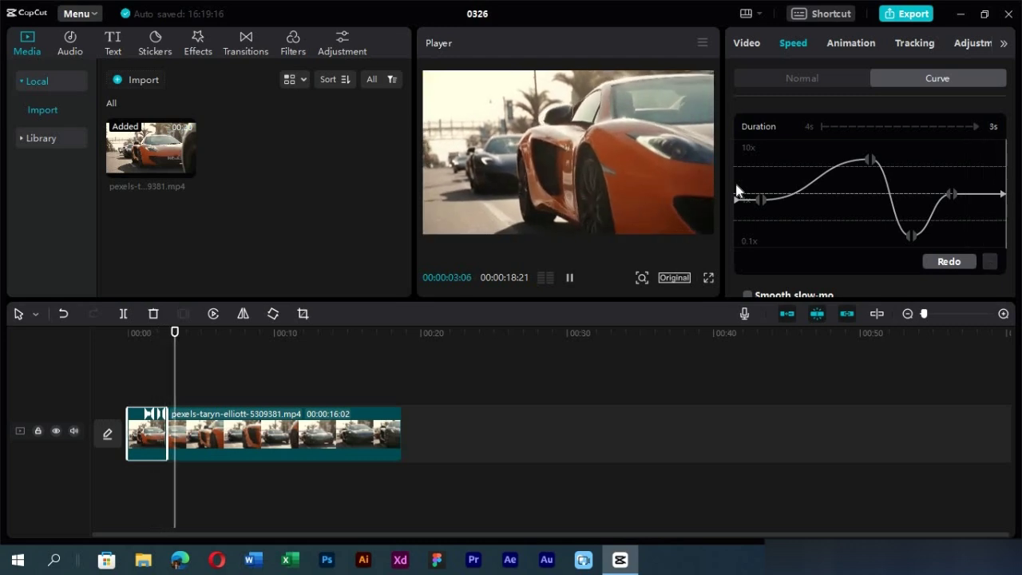
{"action": "left_click", "coordinate": [833, 220]}
{"action": "scroll", "coordinate": [816, 211], "scroll_direction": "up", "scroll_amount": 1}
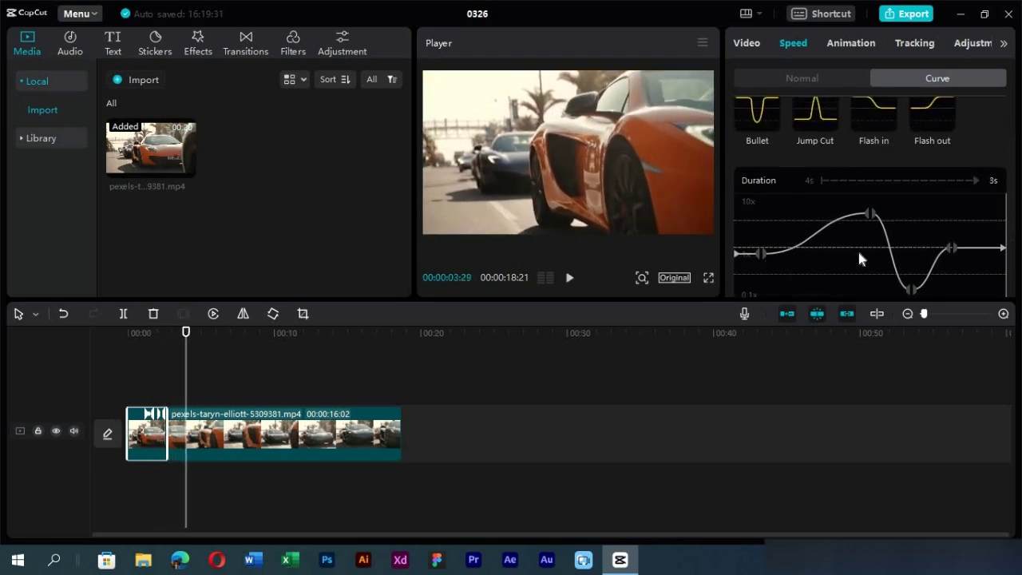
{"action": "scroll", "coordinate": [860, 253], "scroll_direction": "down", "scroll_amount": 1}
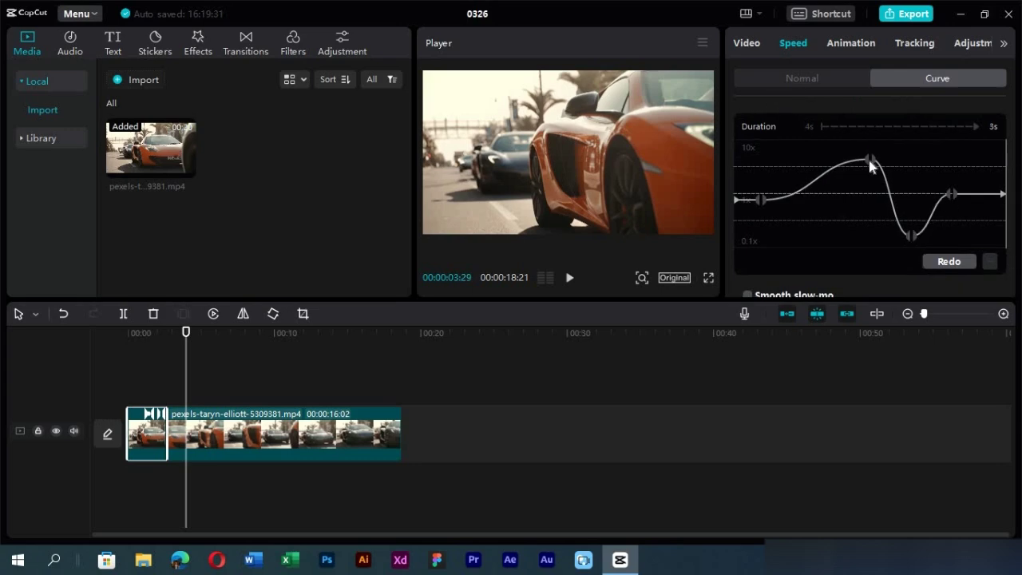
Step: Raise the Montage curve's peak so speeds range 8.50x–0.30x, then play it back
{"action": "left_click", "coordinate": [870, 159]}
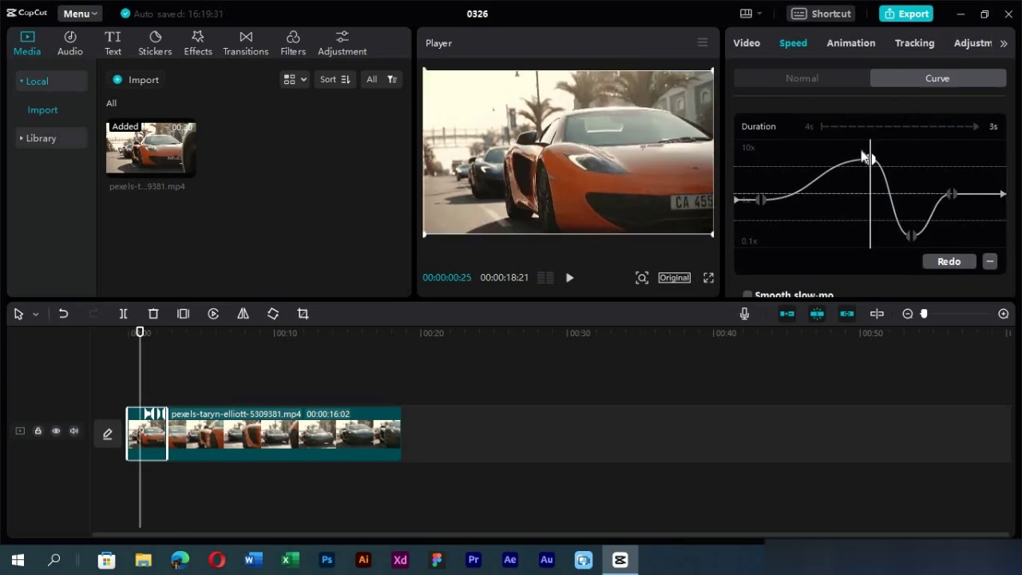
{"action": "left_click_drag", "start_coordinate": [865, 154], "coordinate": [862, 157]}
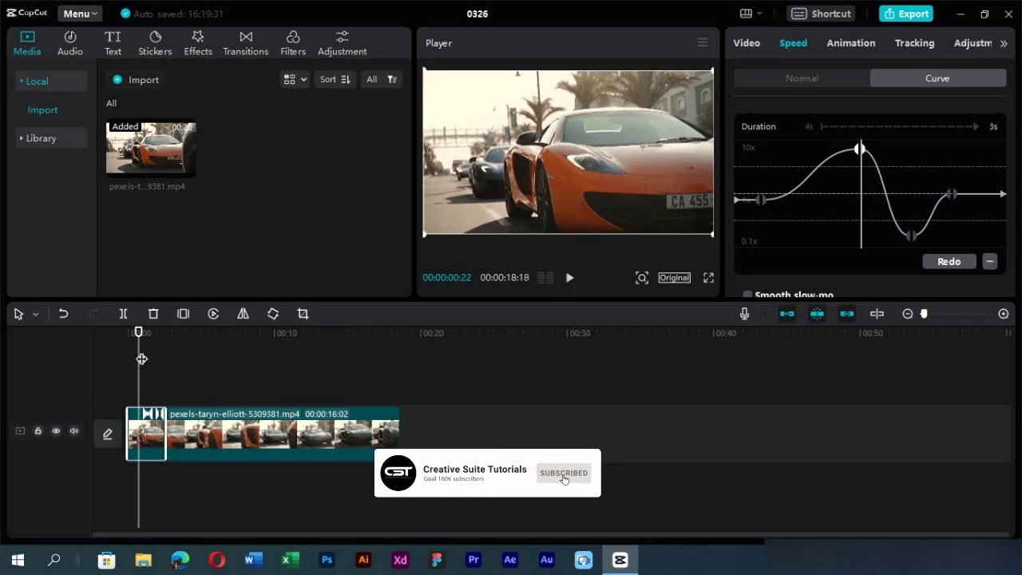
{"action": "key", "text": "space"}
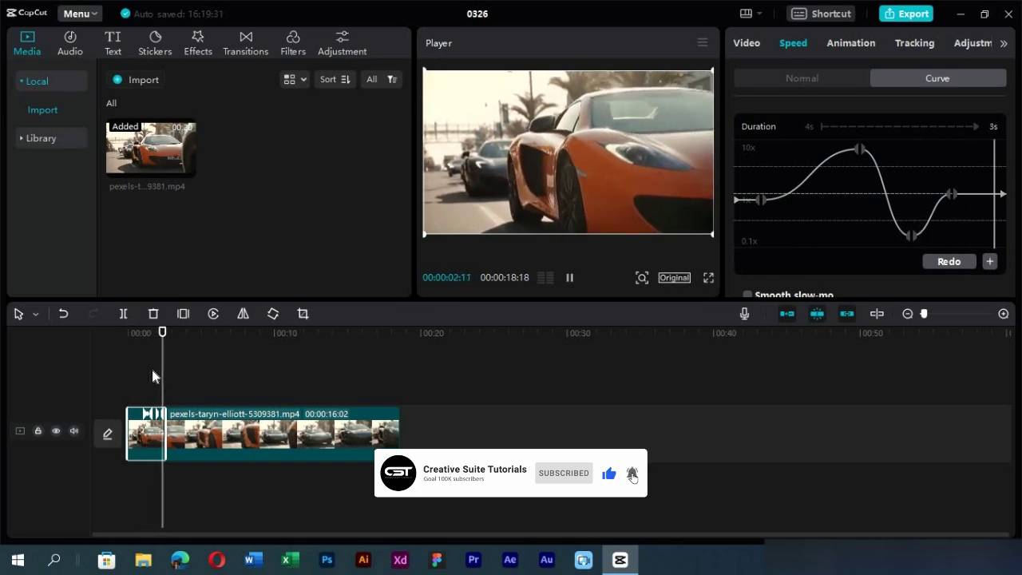
{"action": "key", "text": "space"}
{"action": "scroll", "coordinate": [796, 232], "scroll_direction": "up", "scroll_amount": 3}
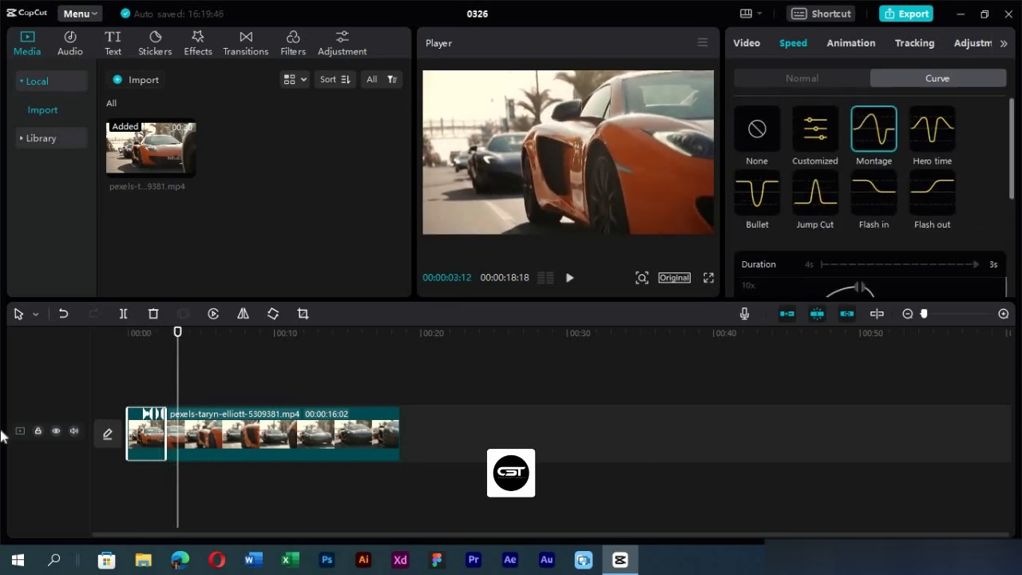
Step: Split the second section again at 00:00:06:21 and select the new middle section
{"action": "left_click", "coordinate": [194, 439]}
{"action": "left_click_drag", "start_coordinate": [222, 339], "coordinate": [226, 341]}
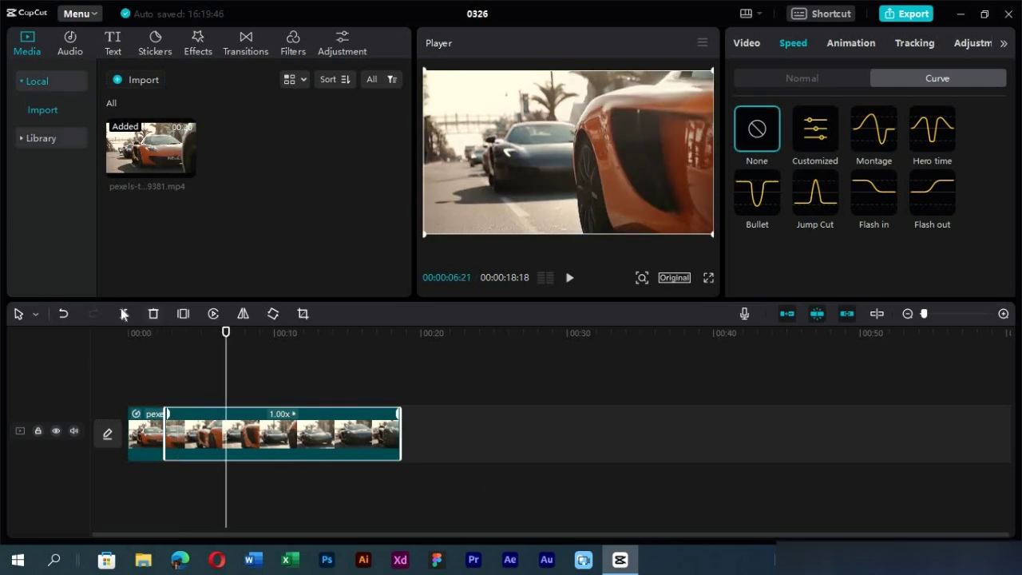
{"action": "key", "text": "ctrl+b"}
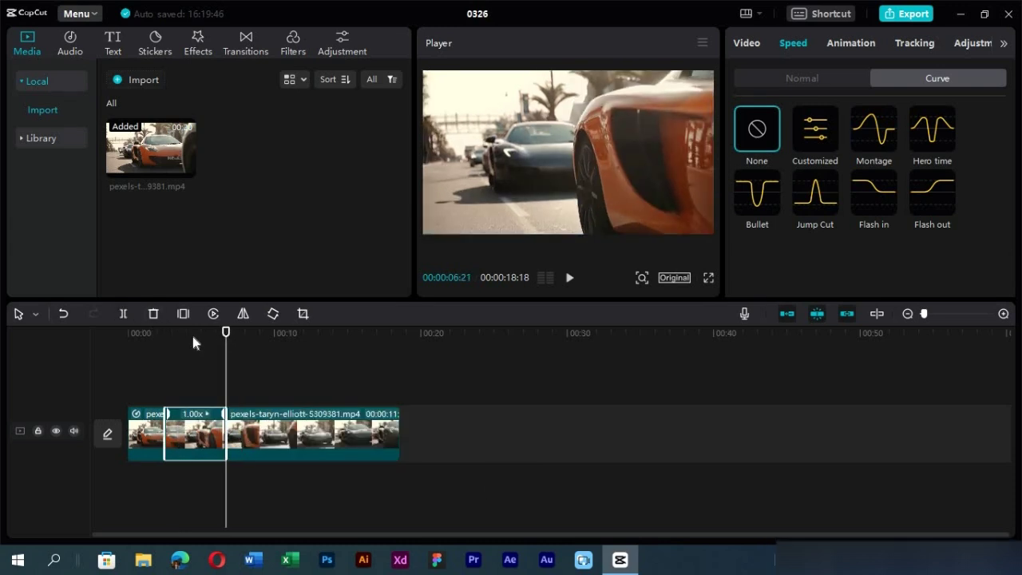
{"action": "left_click", "coordinate": [194, 414]}
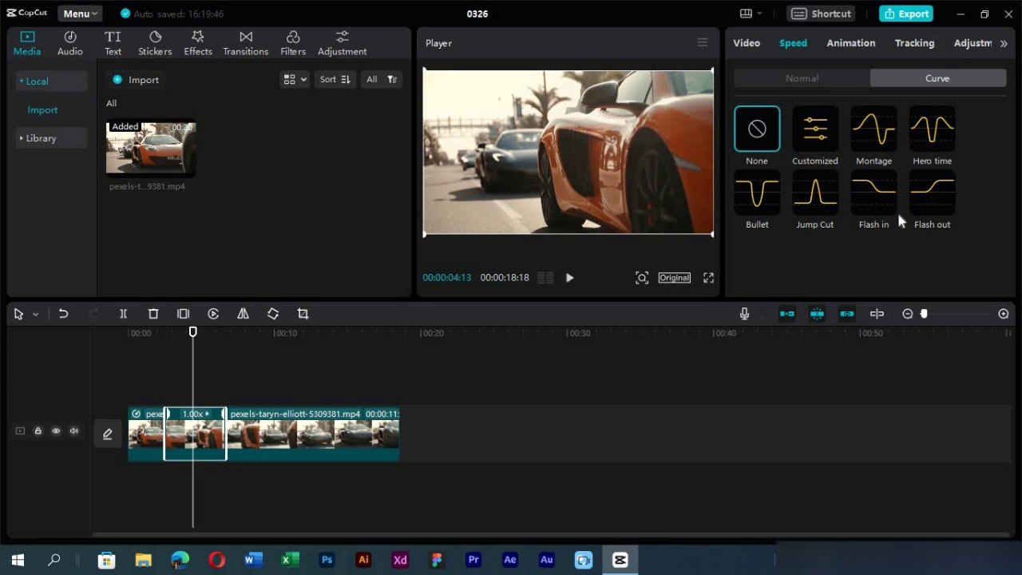
Step: Try the Flash in curve on the middle section, then switch it to Hero time
{"action": "left_click", "coordinate": [861, 202]}
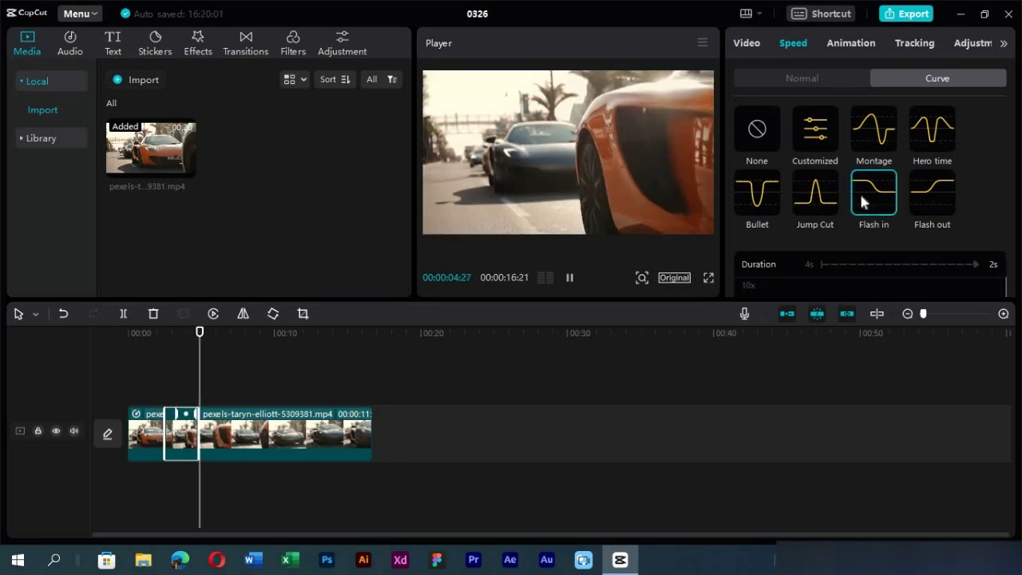
{"action": "left_click", "coordinate": [159, 334]}
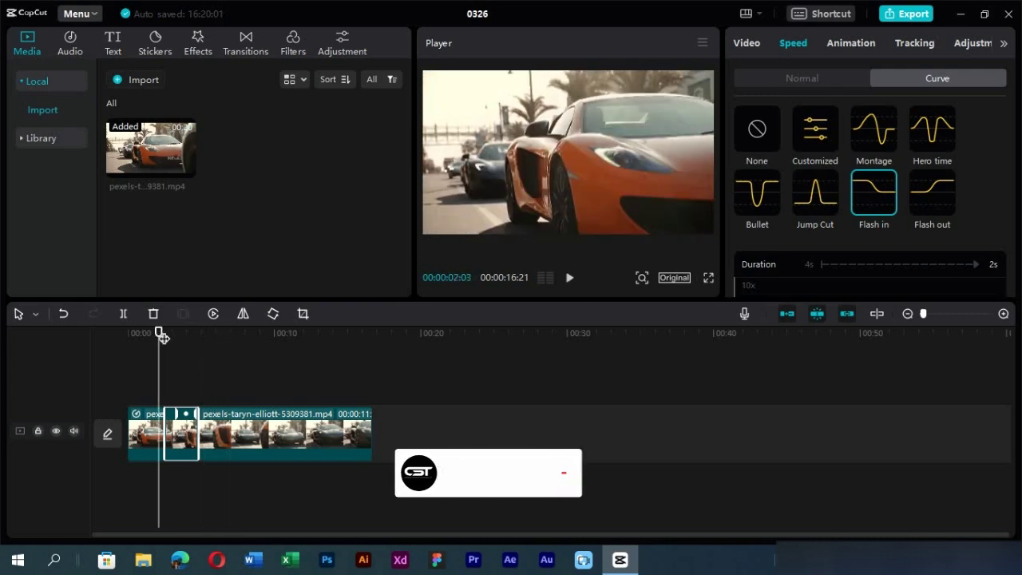
{"action": "key", "text": "space"}
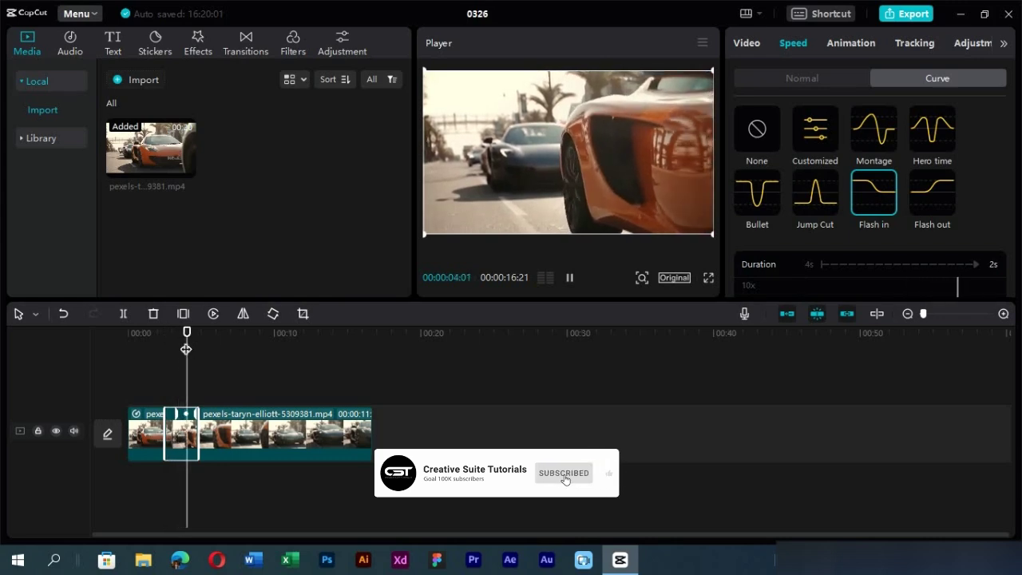
{"action": "key", "text": "space"}
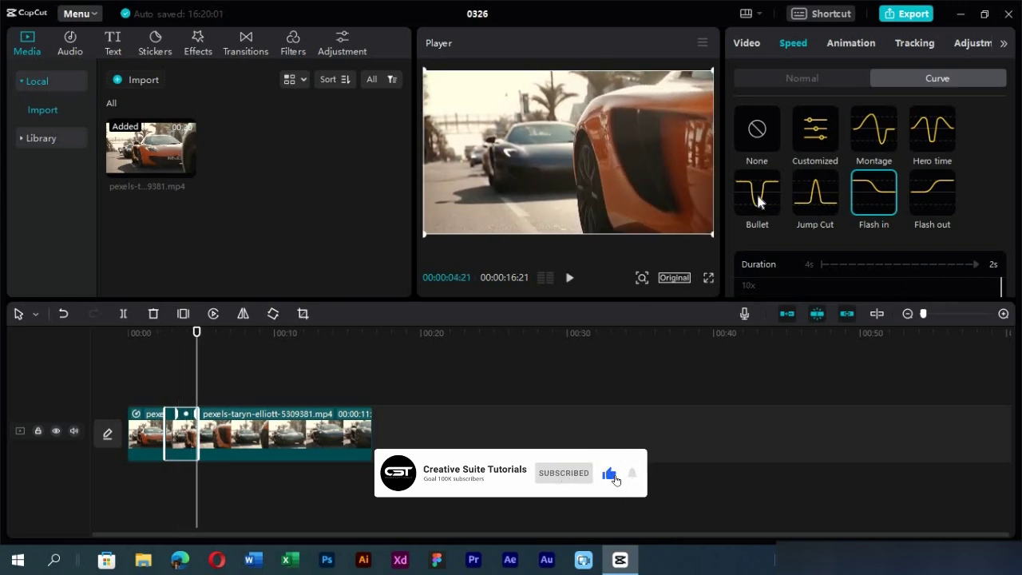
{"action": "left_click", "coordinate": [922, 141]}
{"action": "left_click", "coordinate": [155, 333]}
Step: Enable Smooth slow-mo with Optical flow on the Hero time section and replay it
{"action": "key", "text": "space"}
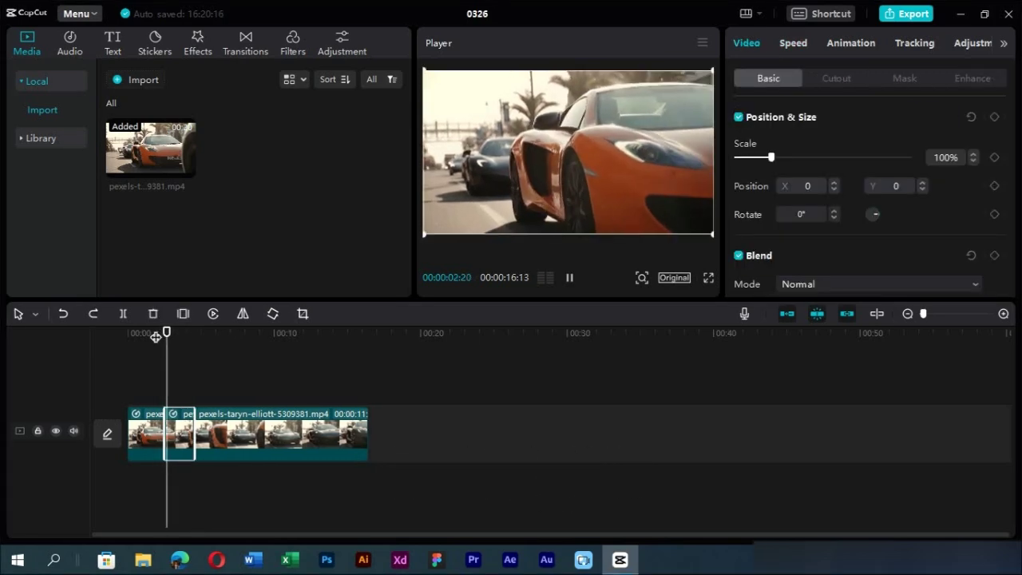
{"action": "key", "text": "space"}
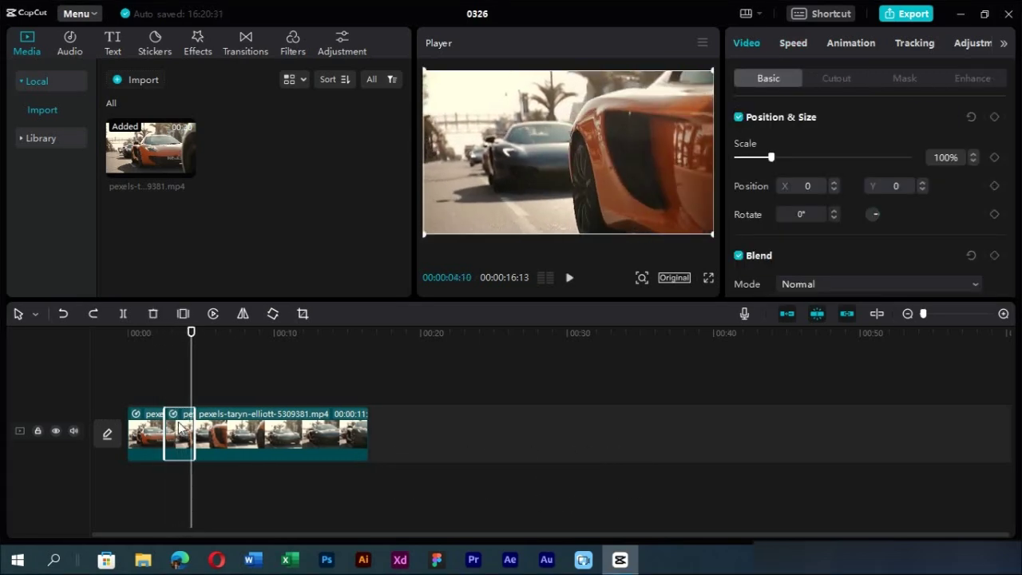
{"action": "left_click", "coordinate": [794, 43]}
{"action": "scroll", "coordinate": [734, 257], "scroll_direction": "down", "scroll_amount": 4}
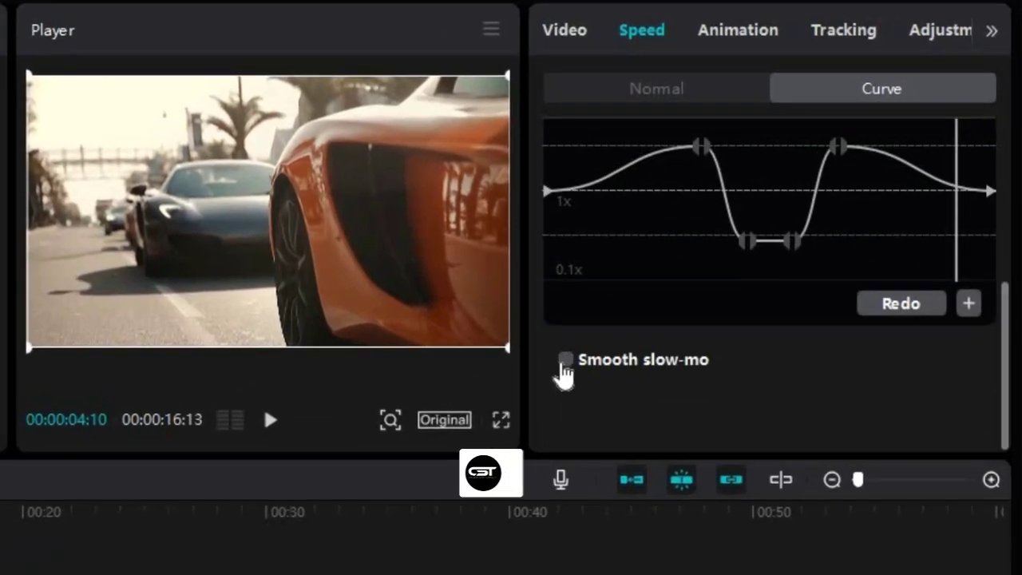
{"action": "left_click", "coordinate": [573, 365]}
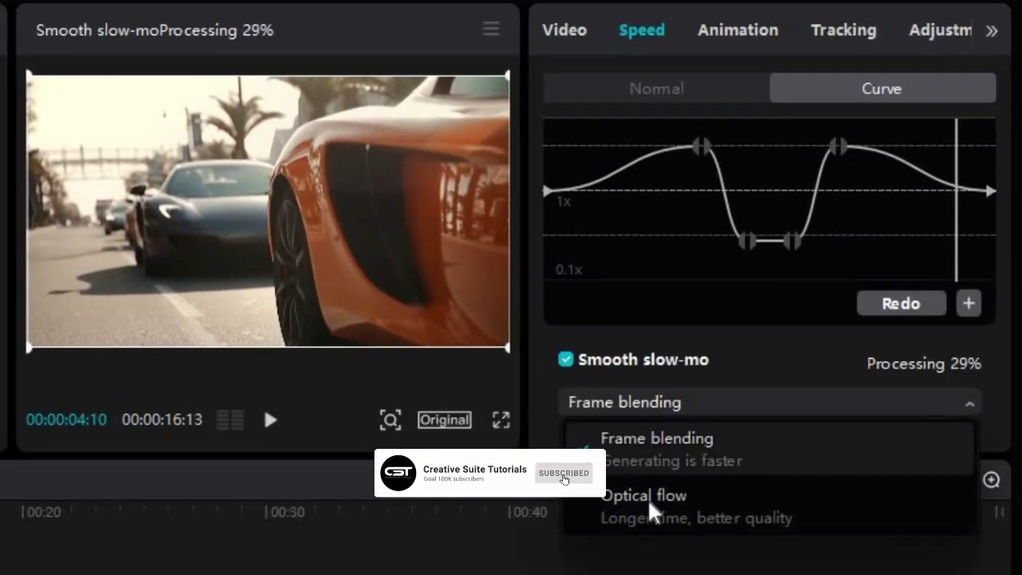
{"action": "left_click", "coordinate": [599, 491]}
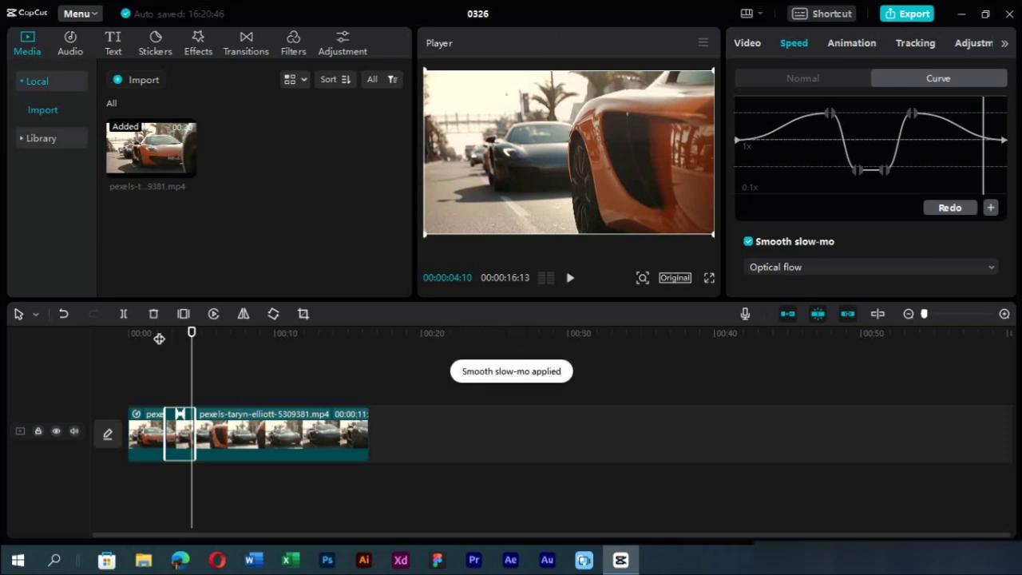
{"action": "left_click_drag", "start_coordinate": [159, 339], "coordinate": [146, 338]}
{"action": "key", "text": "space"}
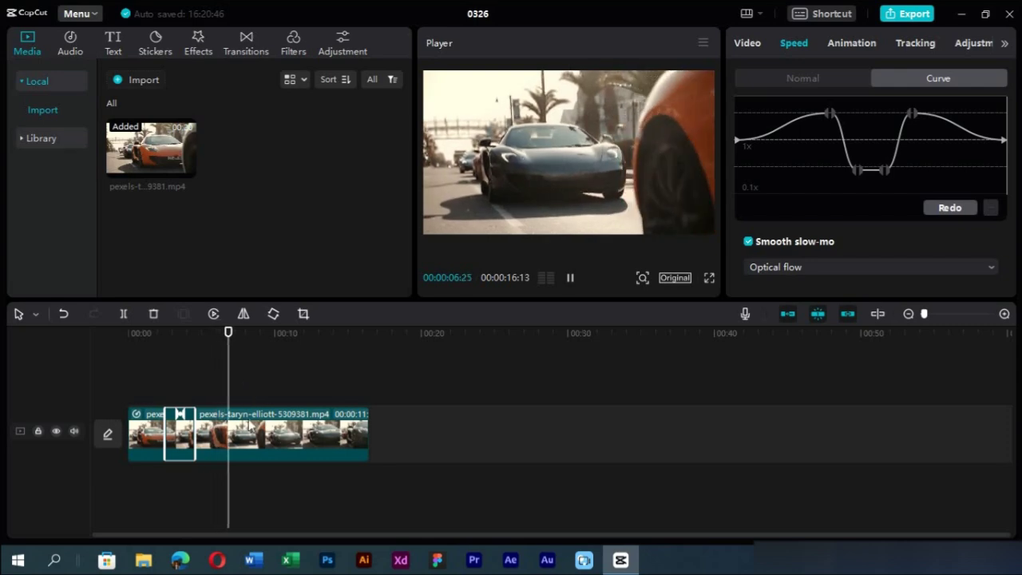
Step: Give the last section a Customized curve with points dragged between 10x and 0.1x, then replay it
{"action": "left_click", "coordinate": [252, 440]}
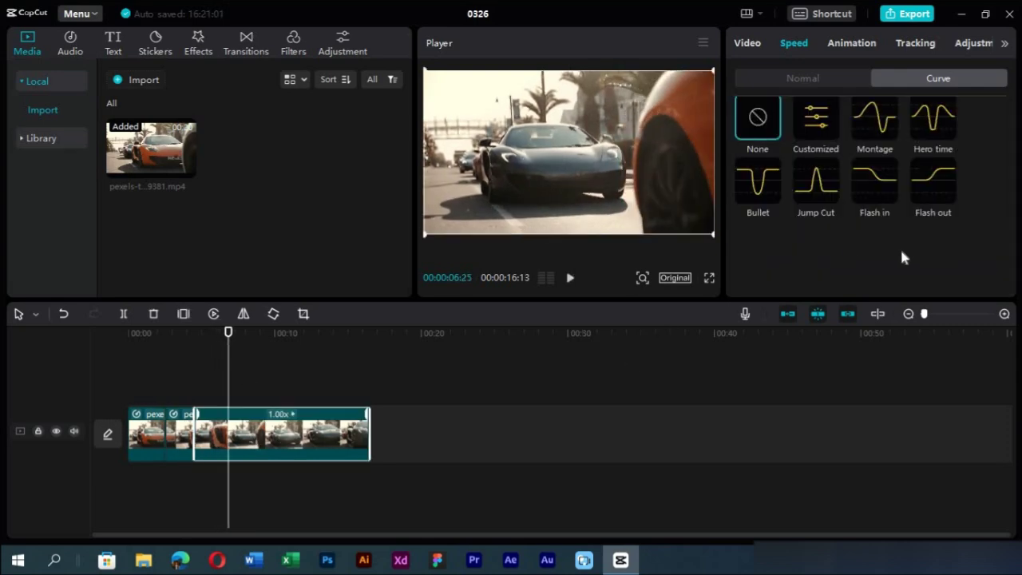
{"action": "left_click", "coordinate": [816, 120]}
{"action": "scroll", "coordinate": [799, 271], "scroll_direction": "down", "scroll_amount": 5}
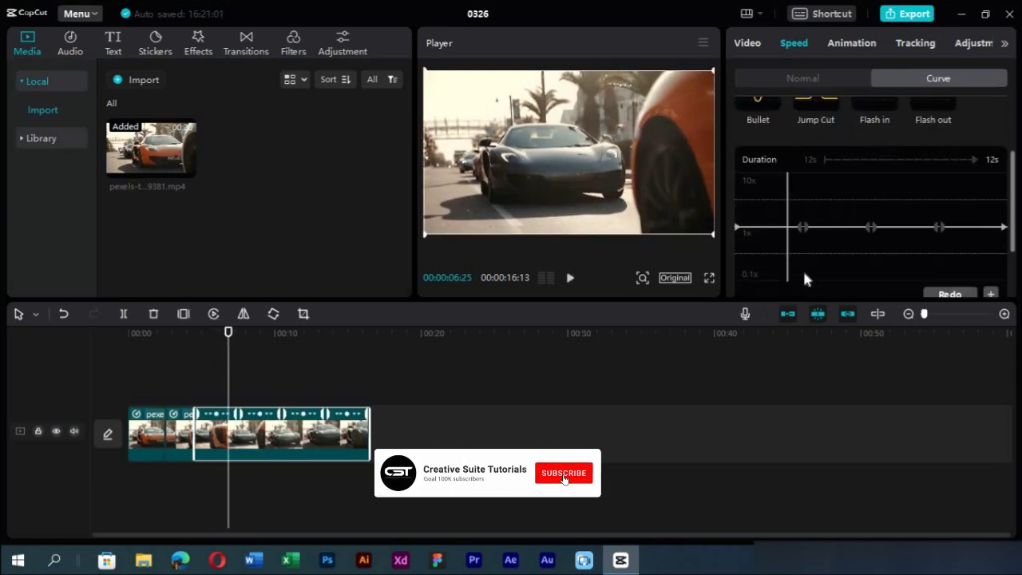
{"action": "scroll", "coordinate": [799, 267], "scroll_direction": "up", "scroll_amount": 2}
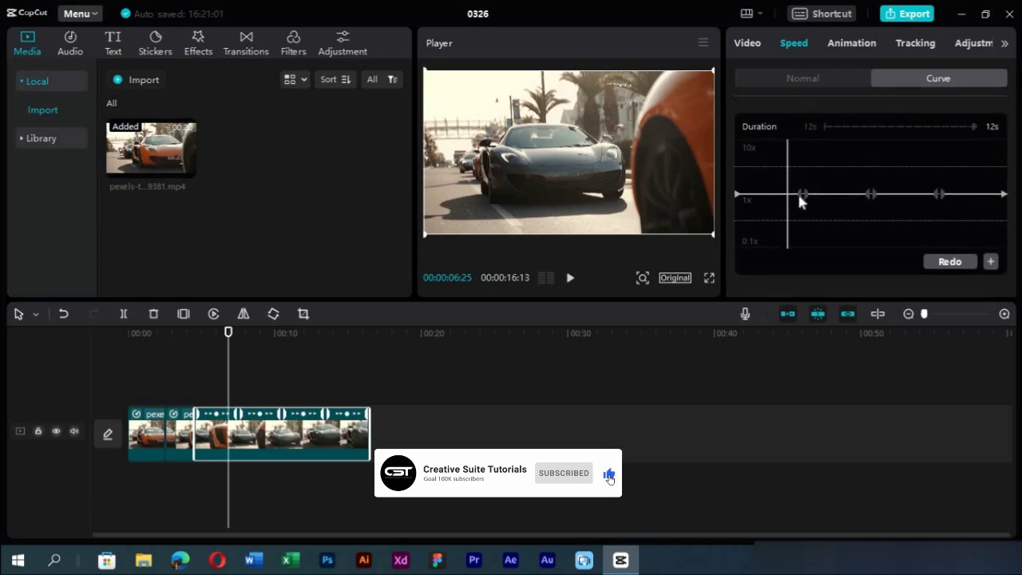
{"action": "left_click_drag", "start_coordinate": [802, 194], "coordinate": [763, 161]}
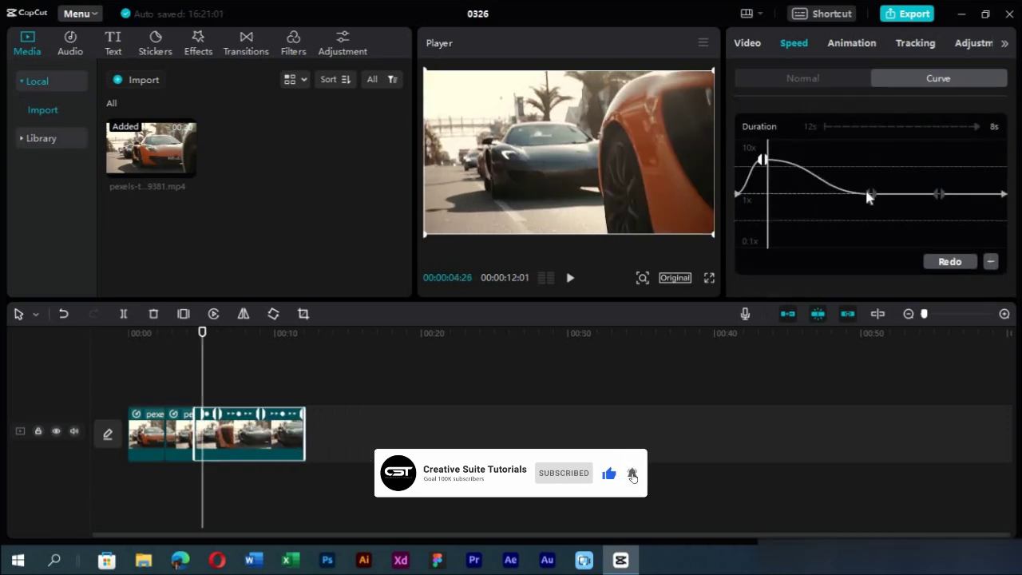
{"action": "left_click_drag", "start_coordinate": [869, 196], "coordinate": [836, 221]}
{"action": "left_click_drag", "start_coordinate": [940, 194], "coordinate": [962, 222]}
{"action": "left_click", "coordinate": [193, 334]}
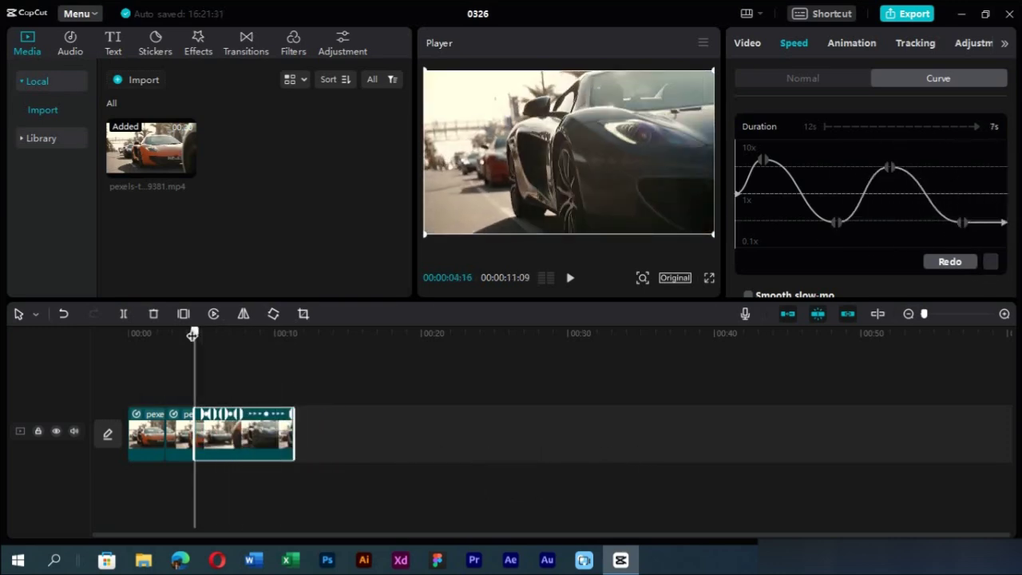
{"action": "key", "text": "space"}
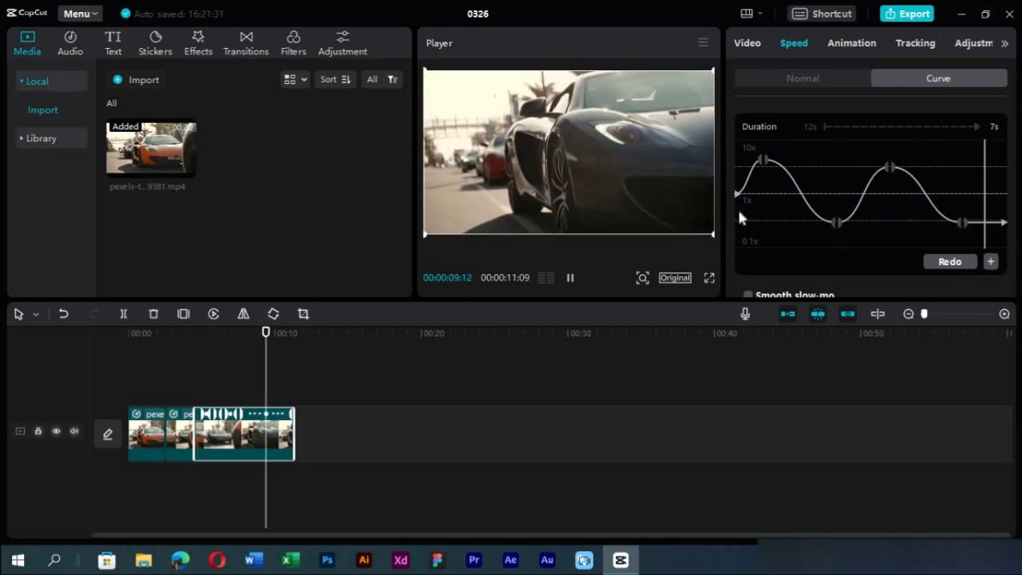
{"action": "left_click", "coordinate": [145, 343]}
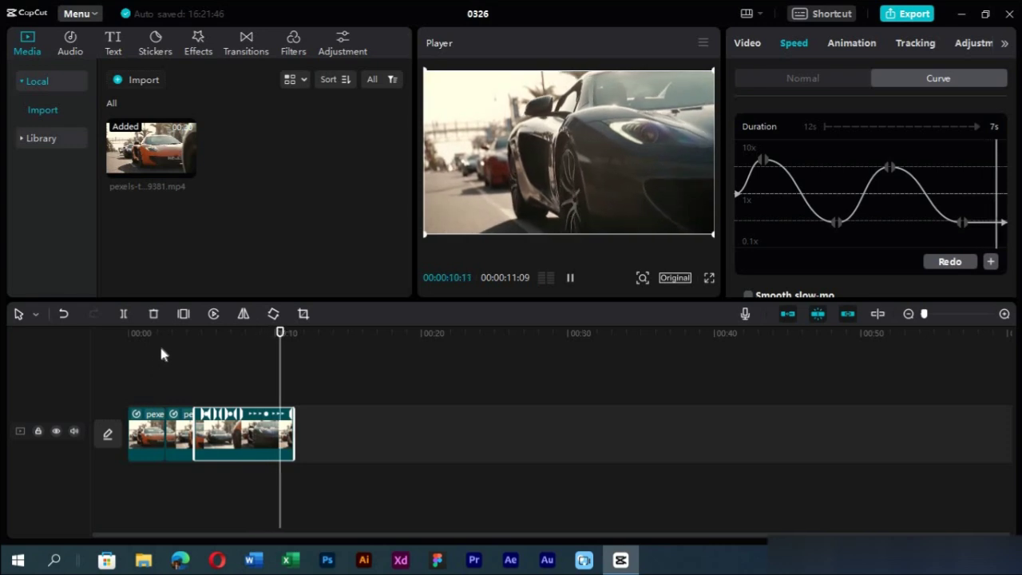
{"action": "left_click_drag", "start_coordinate": [156, 342], "coordinate": [93, 343]}
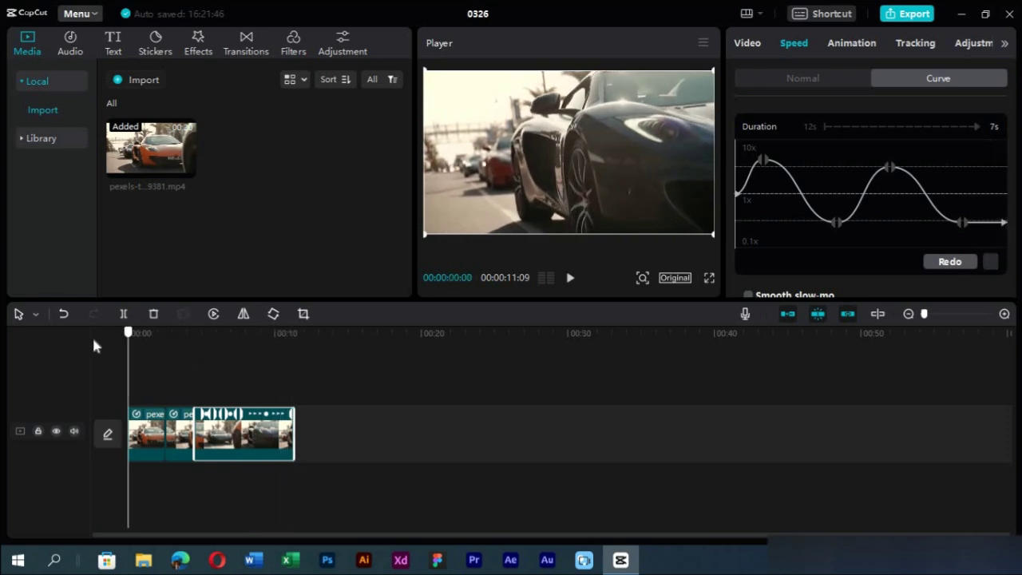
Step: Search the music library for 'car', preview Sports Car, then the 00:45 Car track
{"action": "left_click", "coordinate": [71, 47]}
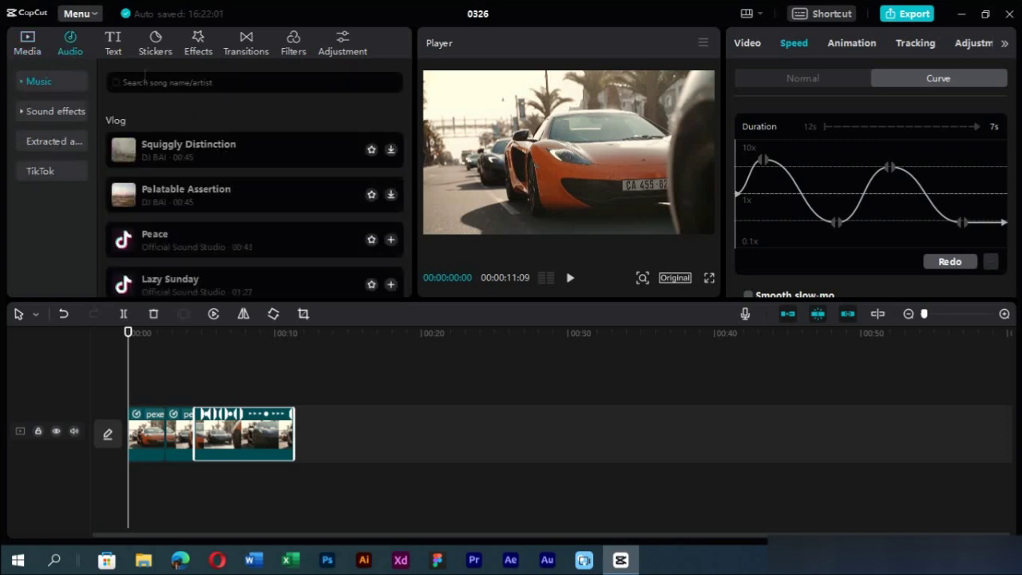
{"action": "left_click", "coordinate": [154, 78]}
{"action": "type", "text": "car"}
{"action": "key", "text": "Return"}
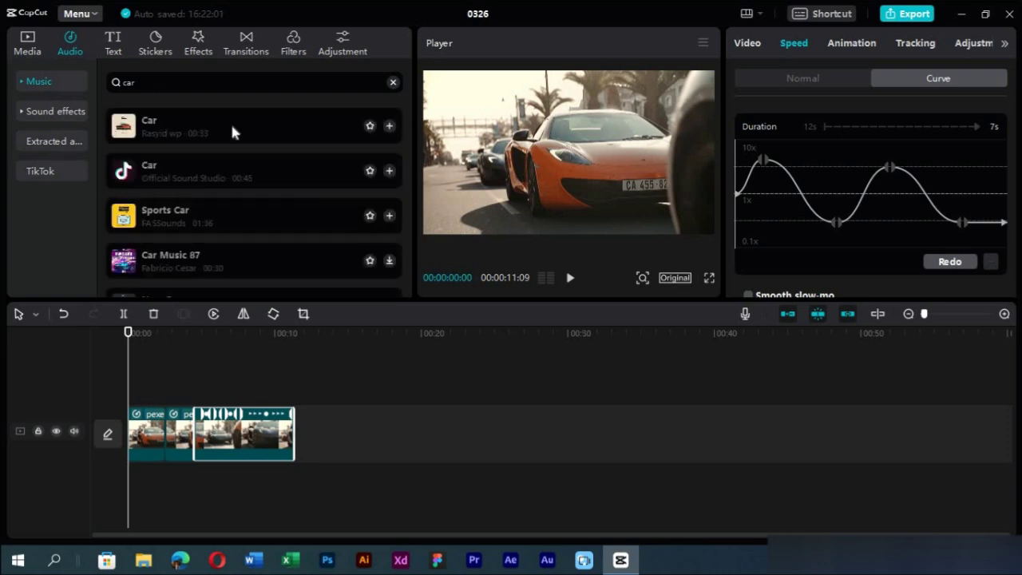
{"action": "left_click", "coordinate": [161, 226]}
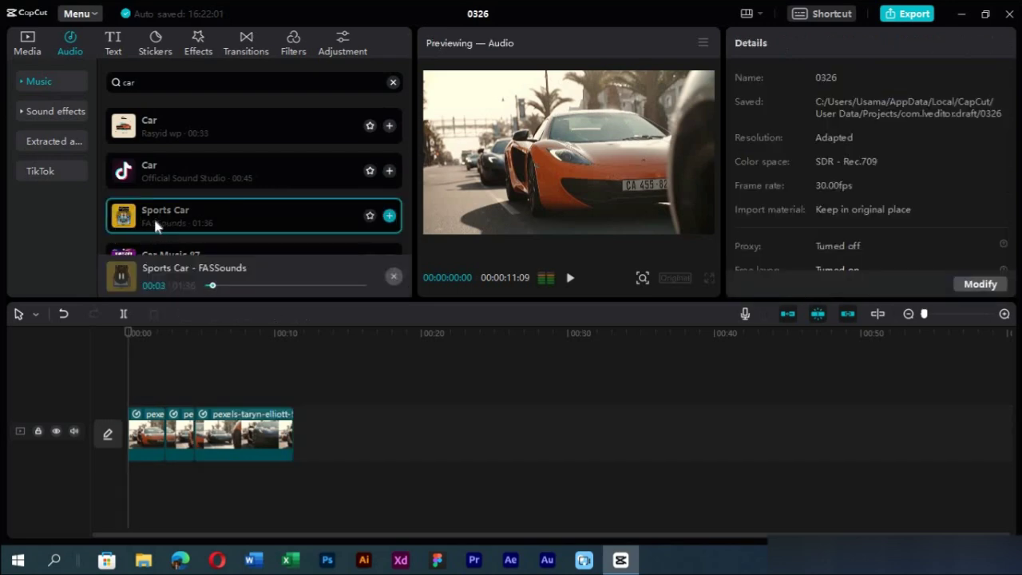
{"action": "scroll", "coordinate": [153, 215], "scroll_direction": "down", "scroll_amount": 2}
{"action": "scroll", "coordinate": [149, 228], "scroll_direction": "up", "scroll_amount": 2}
{"action": "left_click", "coordinate": [147, 177]}
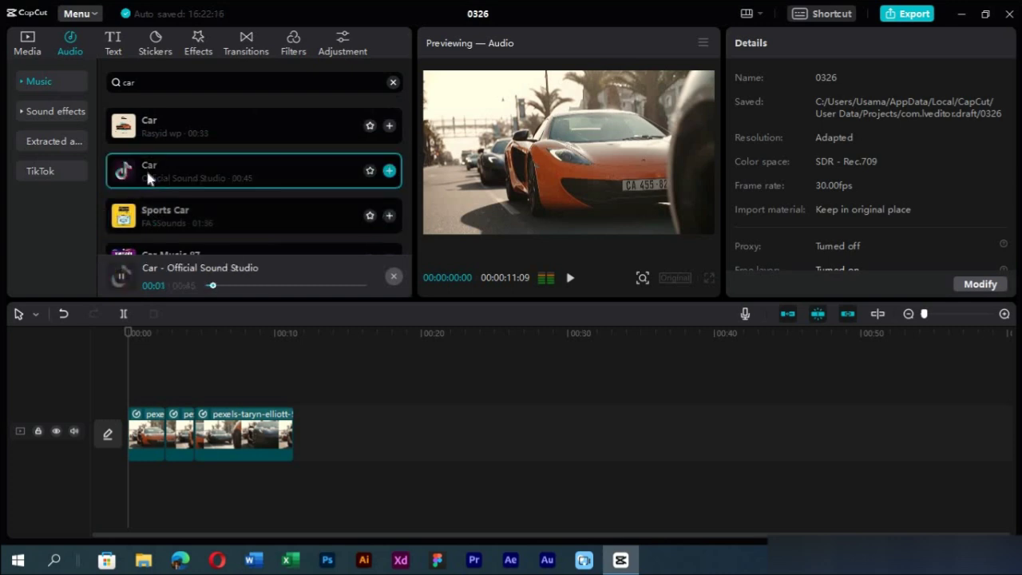
Step: Add the Car track under the video, split it at the video's end and delete the overflow
{"action": "left_click_drag", "start_coordinate": [159, 162], "coordinate": [136, 478]}
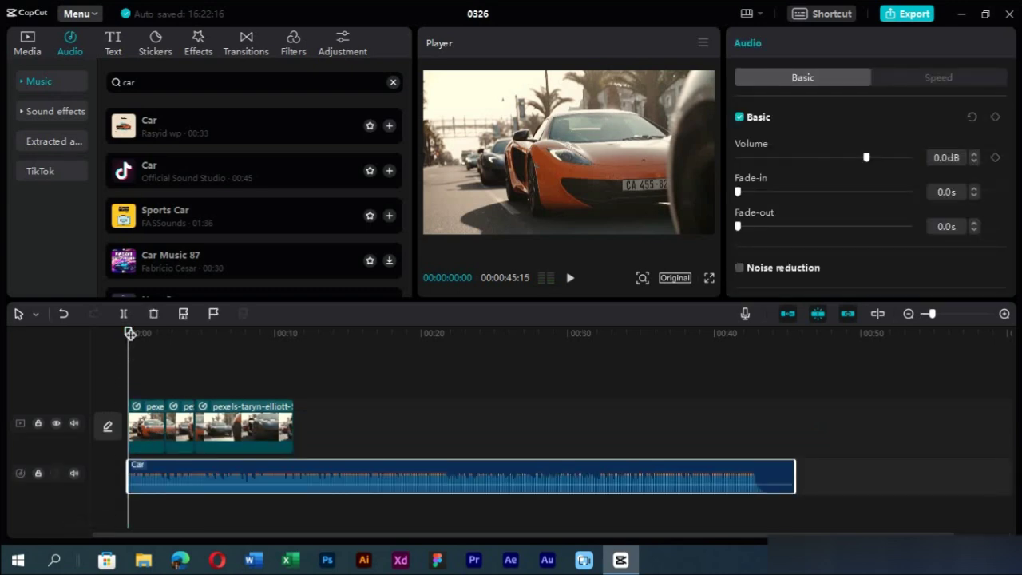
{"action": "key", "text": "space"}
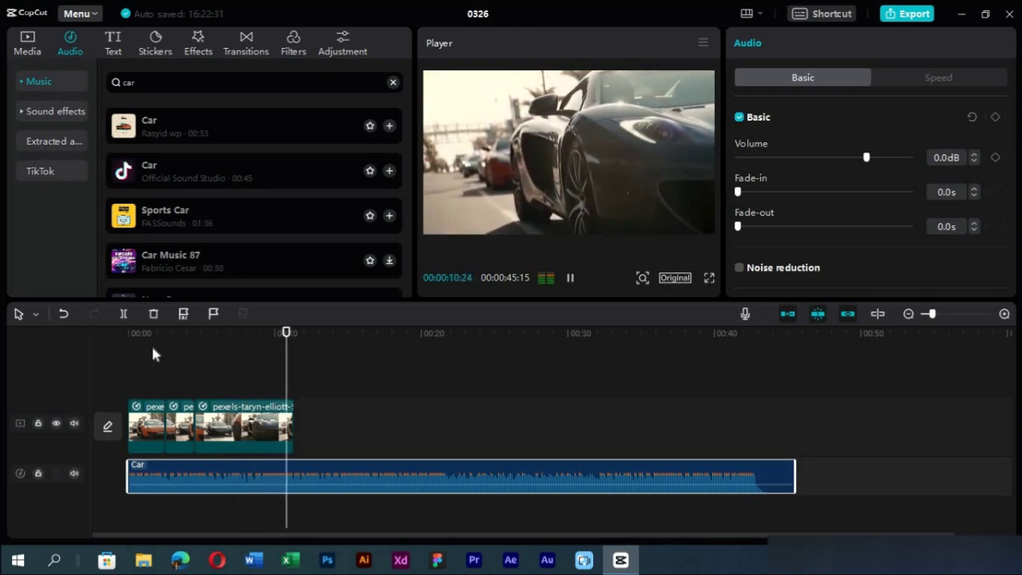
{"action": "key", "text": "space"}
{"action": "left_click", "coordinate": [292, 479]}
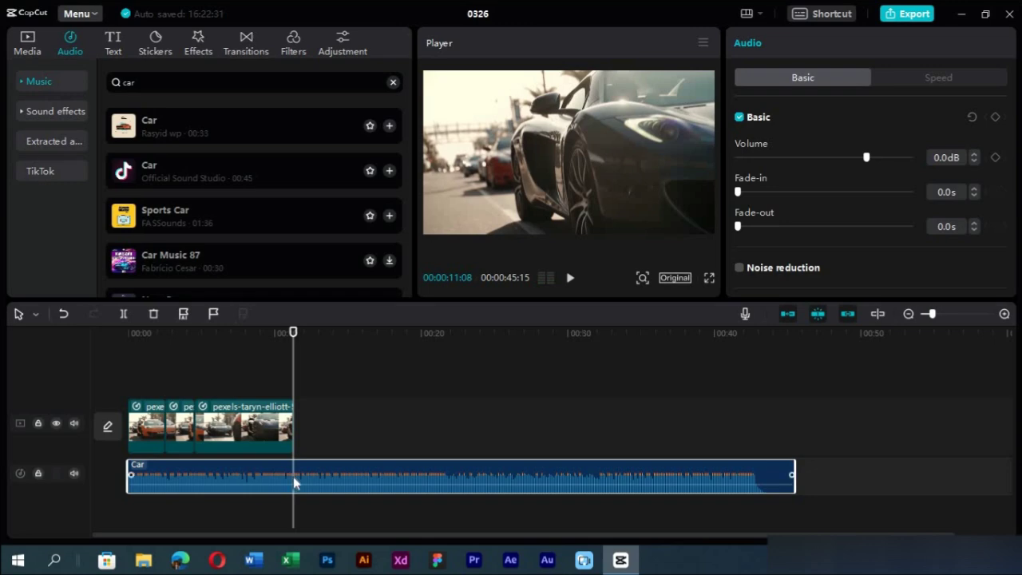
{"action": "key", "text": "ctrl+b"}
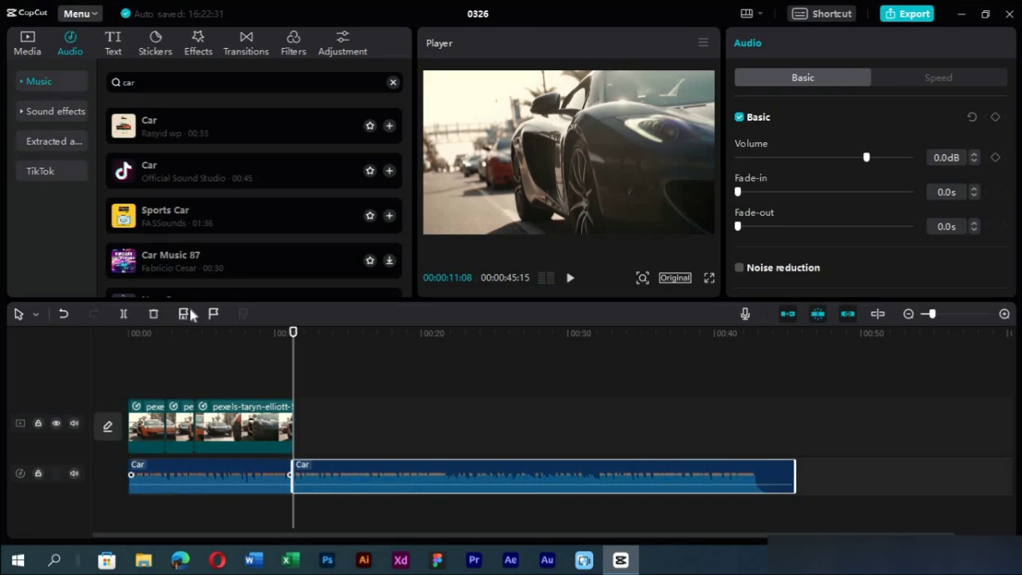
{"action": "key", "text": "Delete"}
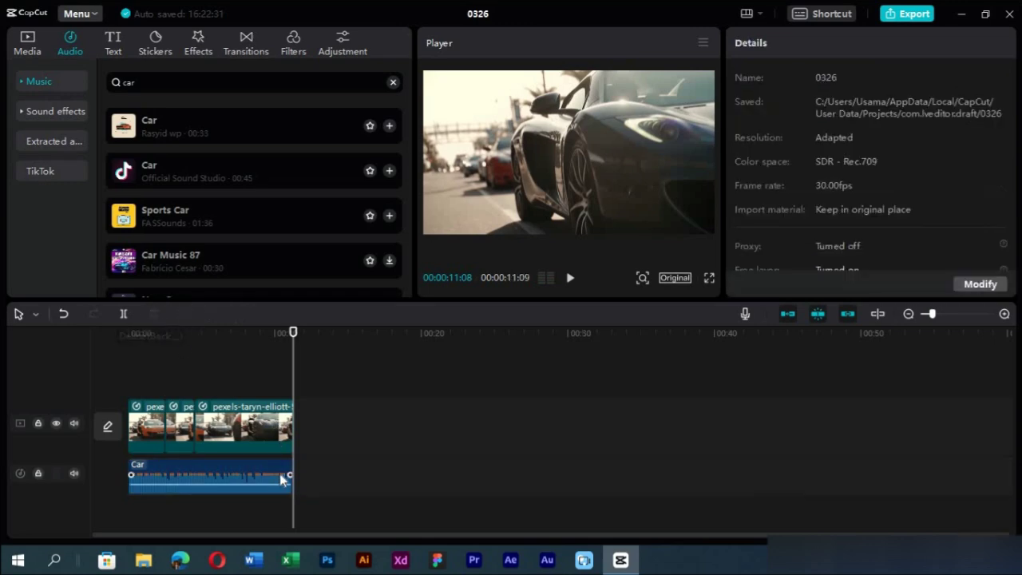
{"action": "left_click", "coordinate": [289, 477]}
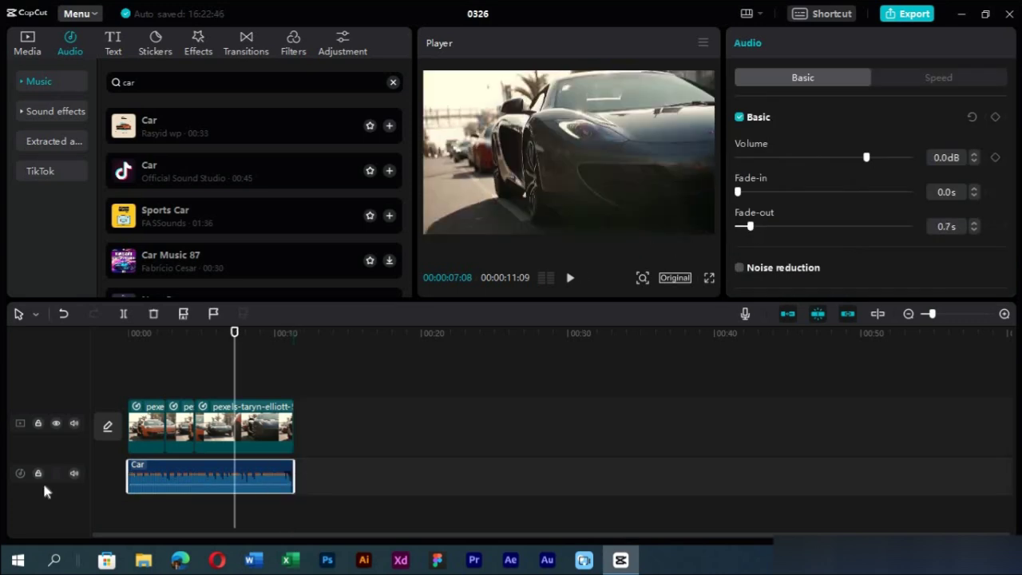
Step: Turn on Smooth slow-mo with Frame blending for the last custom-curve section and play it
{"action": "left_click", "coordinate": [204, 427]}
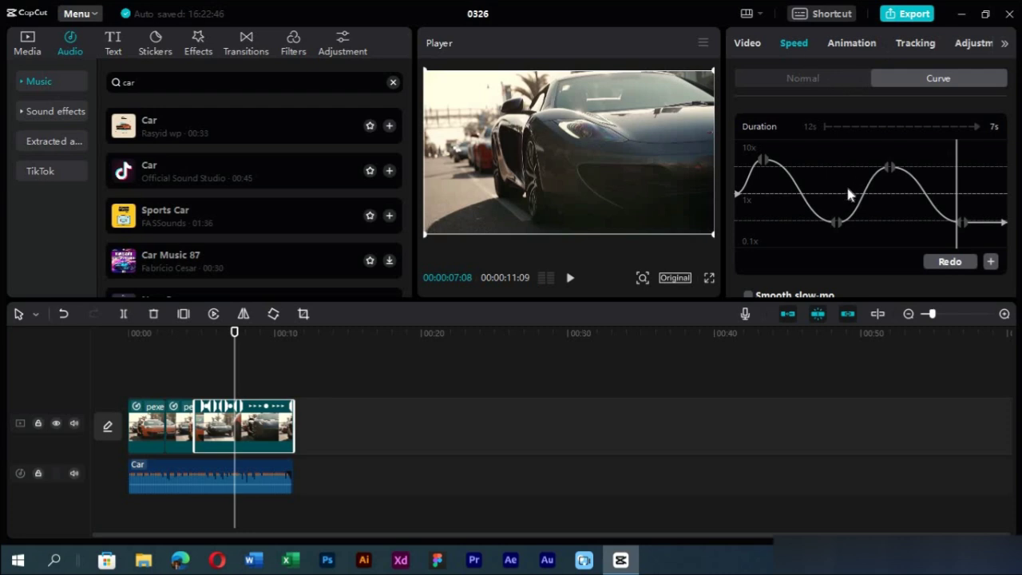
{"action": "scroll", "coordinate": [849, 194], "scroll_direction": "down", "scroll_amount": 1}
{"action": "left_click", "coordinate": [749, 242]}
{"action": "left_click", "coordinate": [885, 267]}
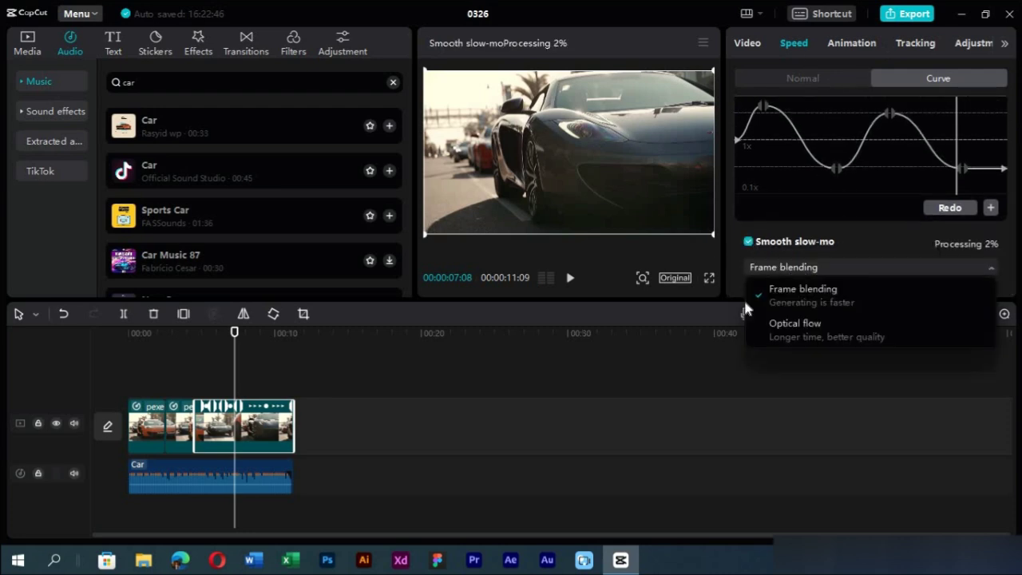
{"action": "left_click", "coordinate": [855, 254]}
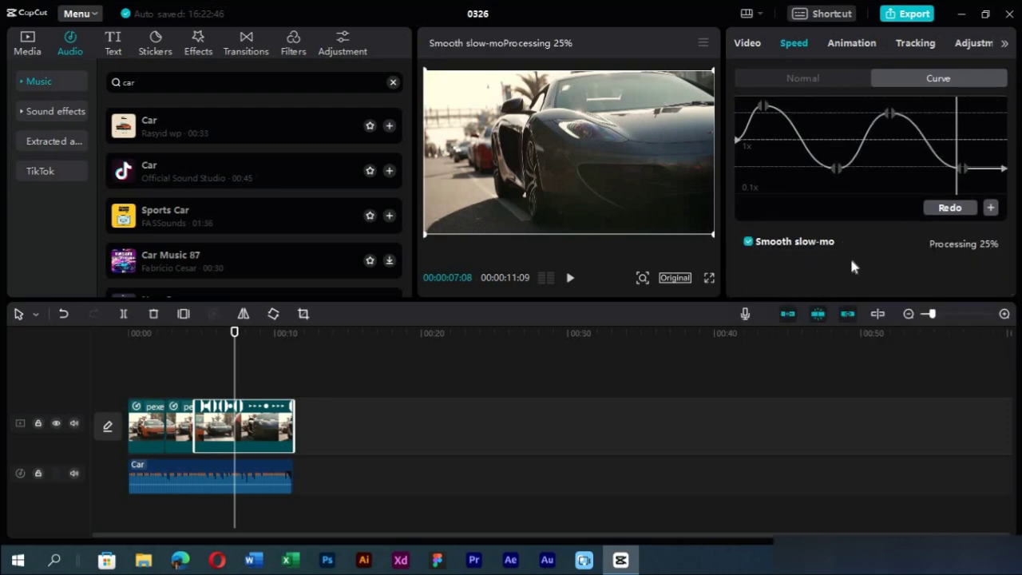
{"action": "left_click", "coordinate": [822, 250]}
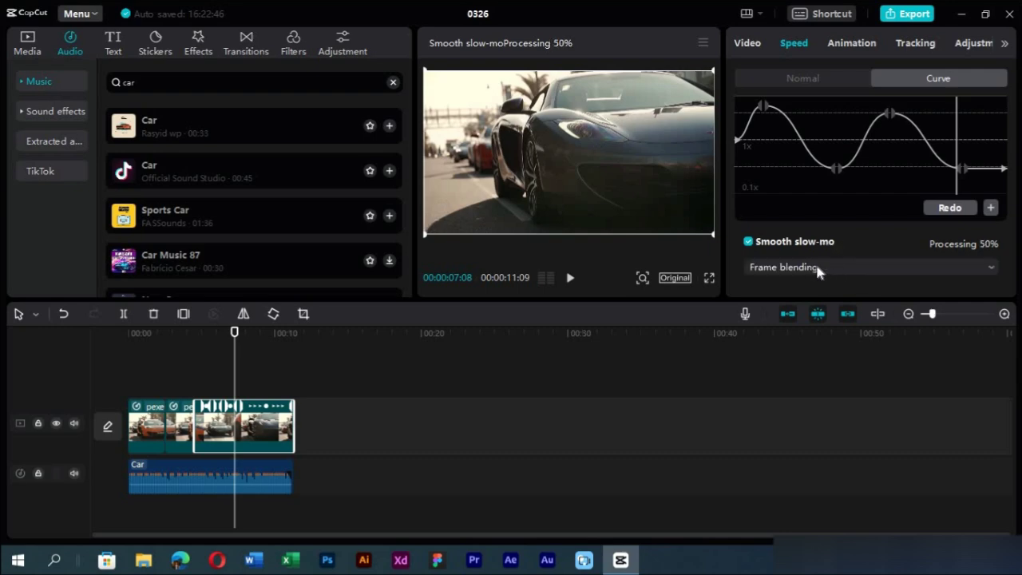
{"action": "left_click", "coordinate": [190, 336]}
{"action": "key", "text": "space"}
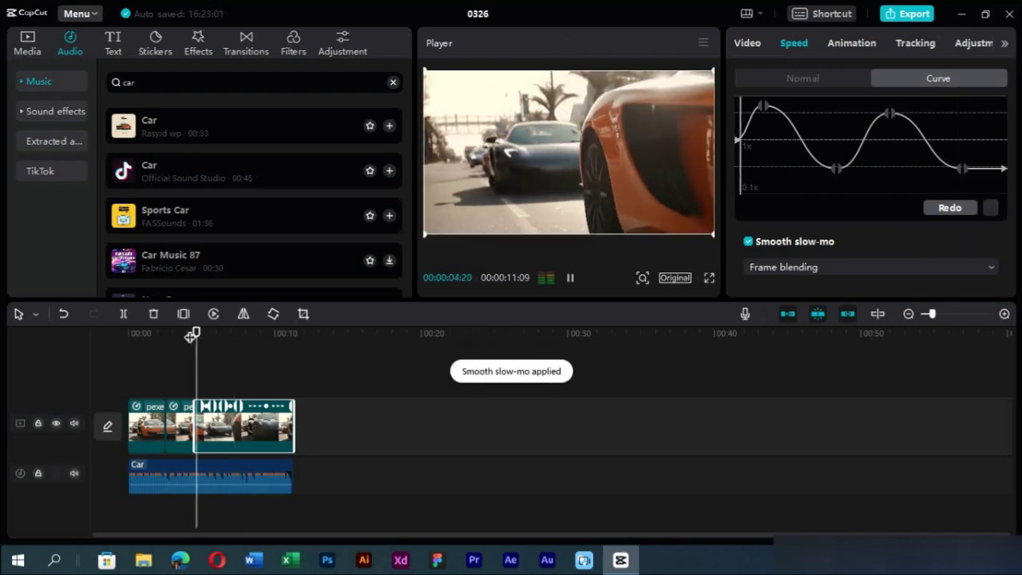